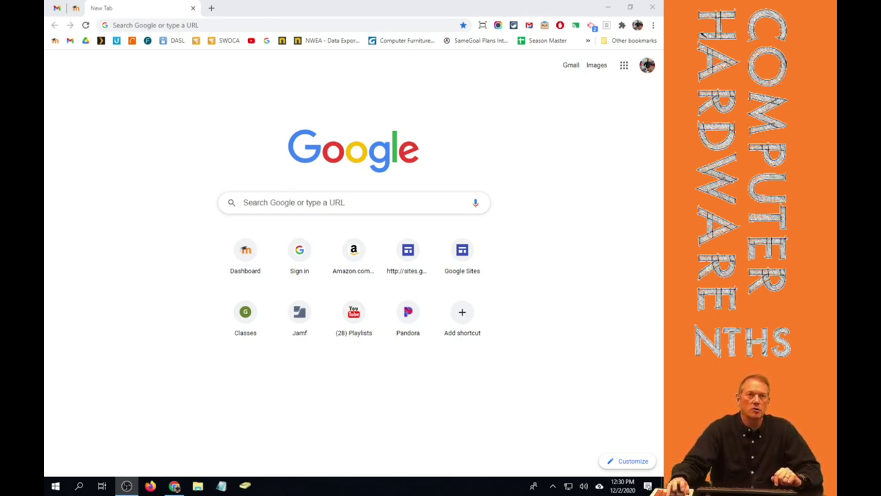
Open blog.nationaltrail.us in Chrome and go to its WordPress login page.
click(254, 24)
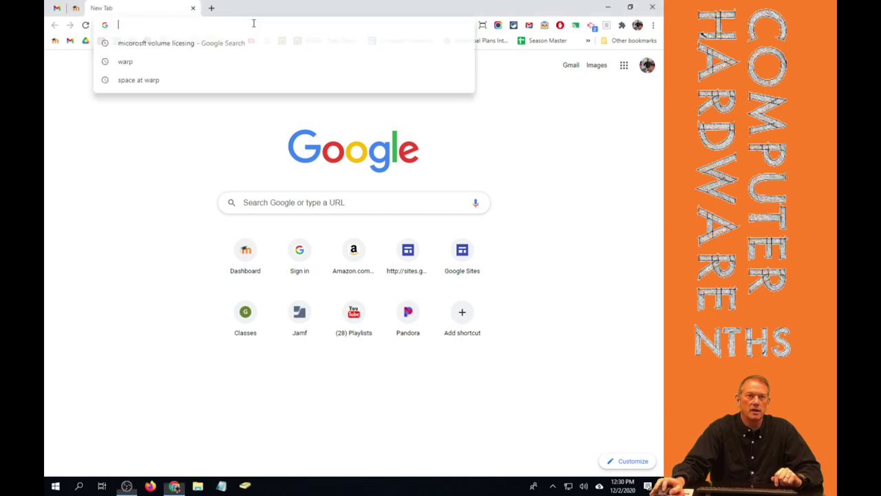
text(blog)
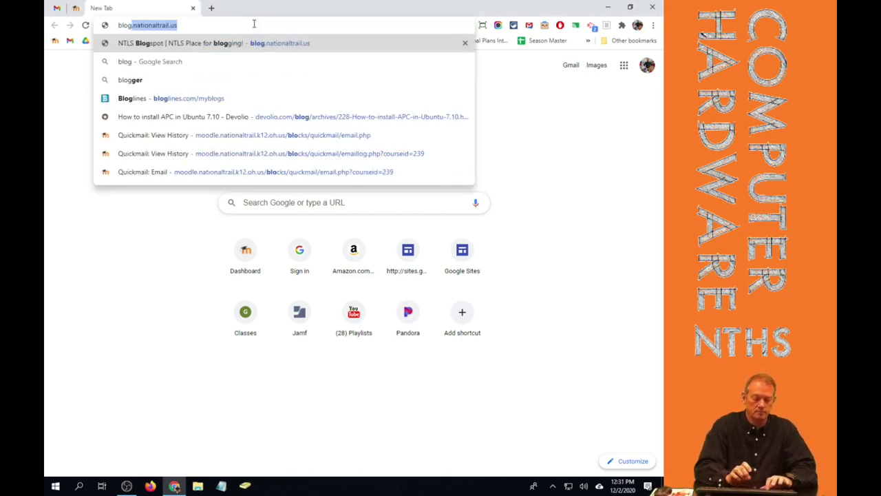
text(.national)
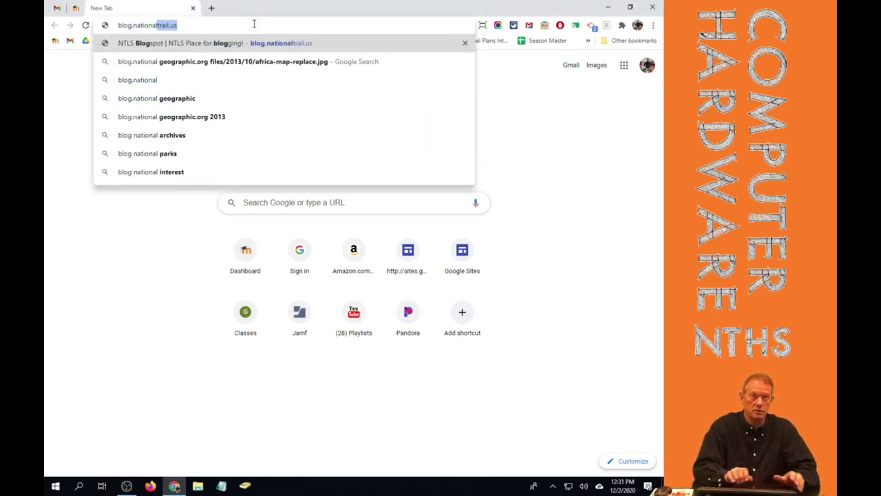
key(Return)
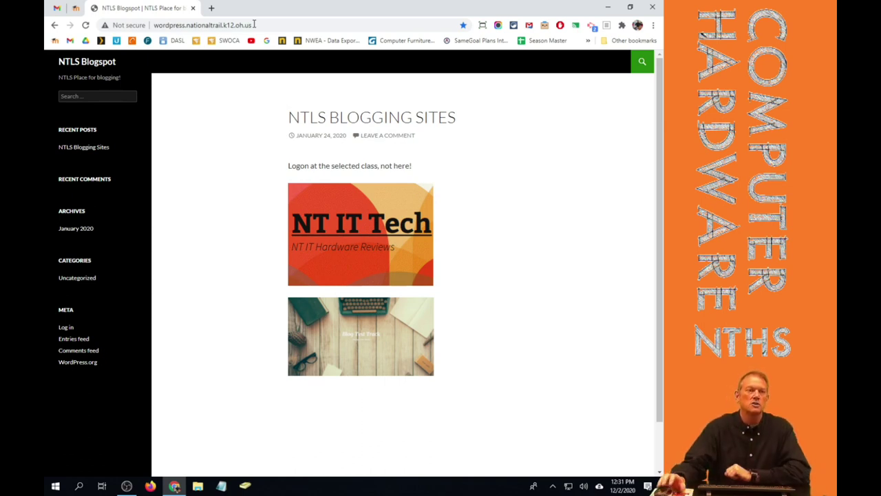
click(67, 329)
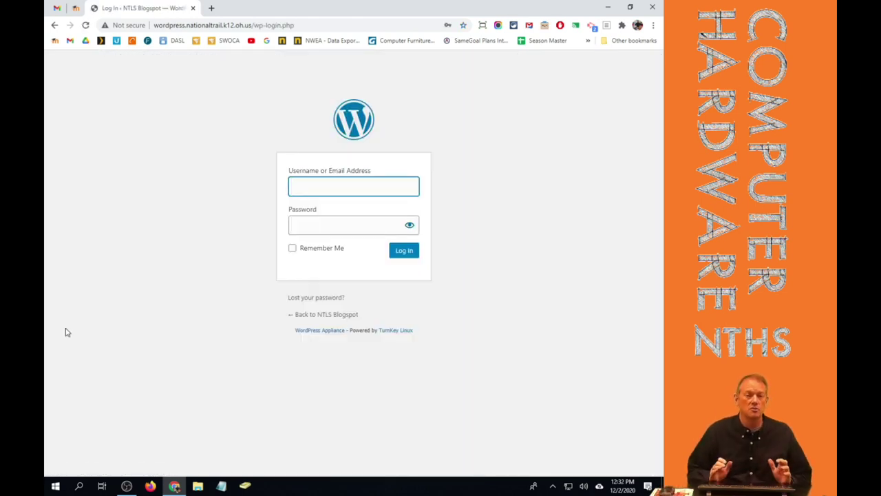
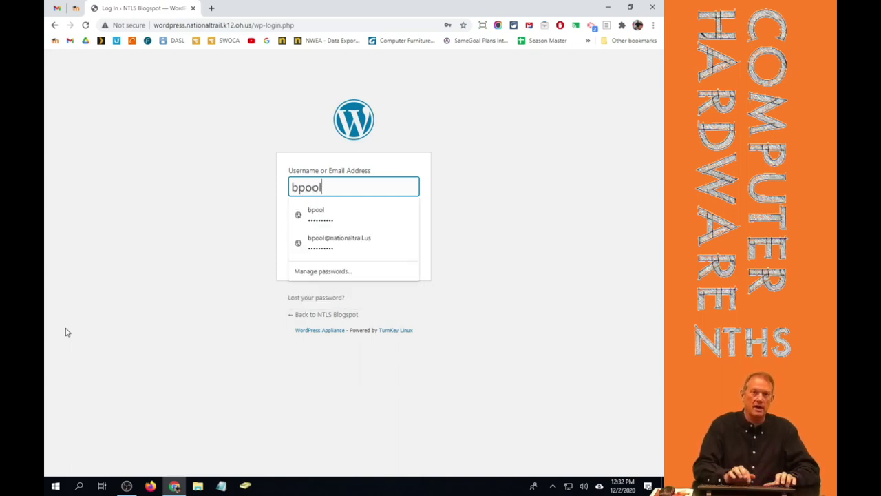
Sign in to NTLS Blogspot with the site's username and password.
key(Tab)
text(••)
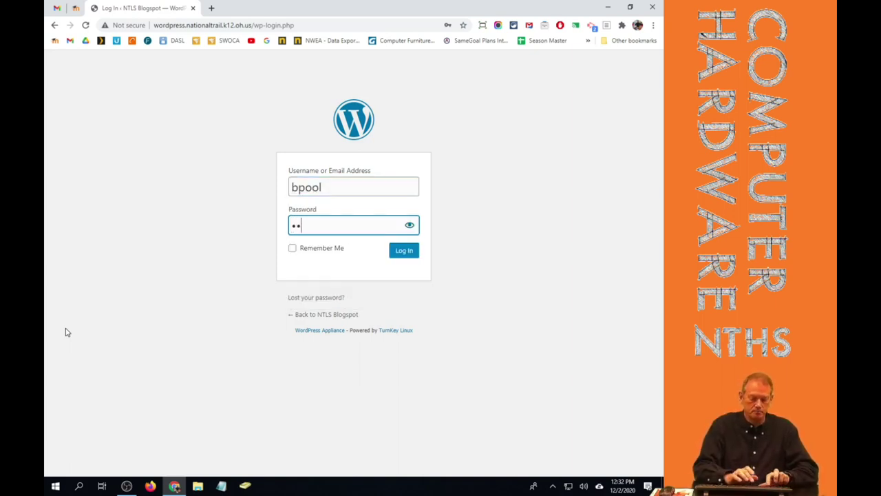
text(••••••••)
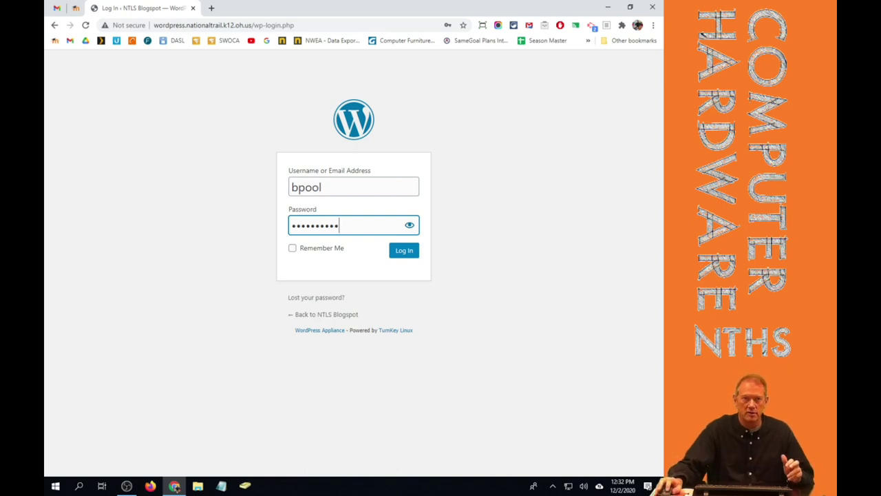
click(405, 252)
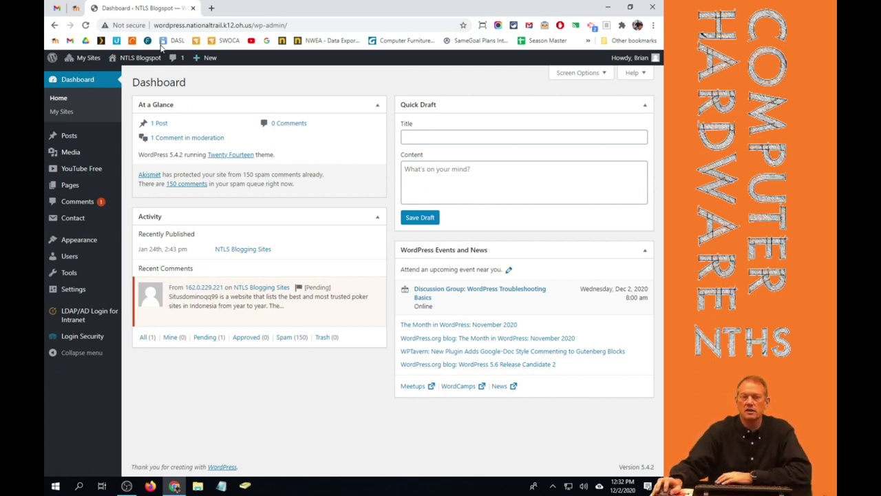
Visit the public NTLS Blogspot site and open the NT IT Tech blog.
mouse_move(133, 61)
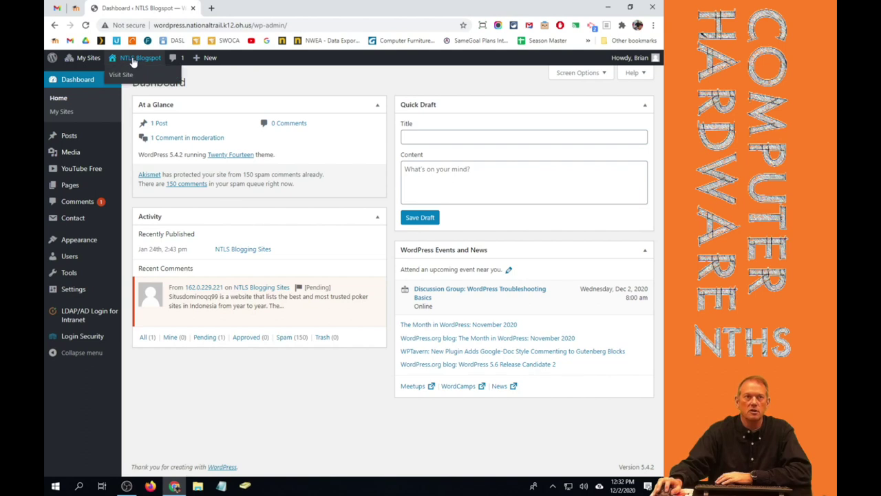
click(121, 74)
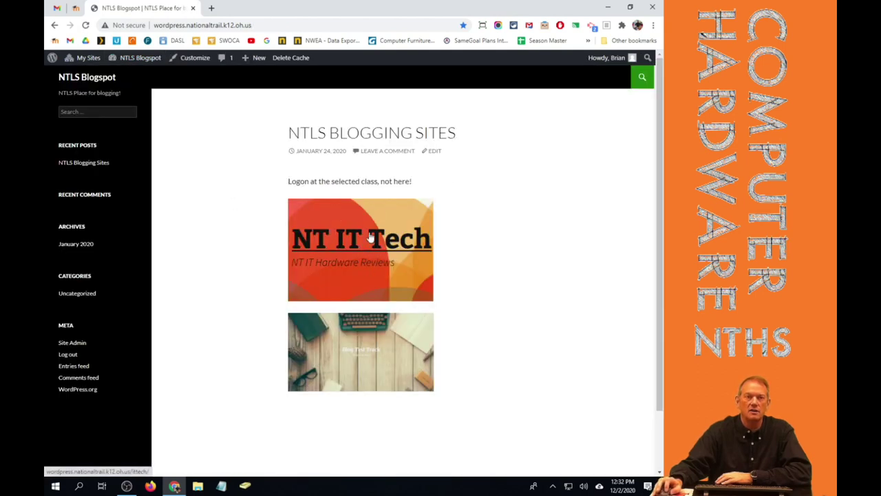
click(356, 254)
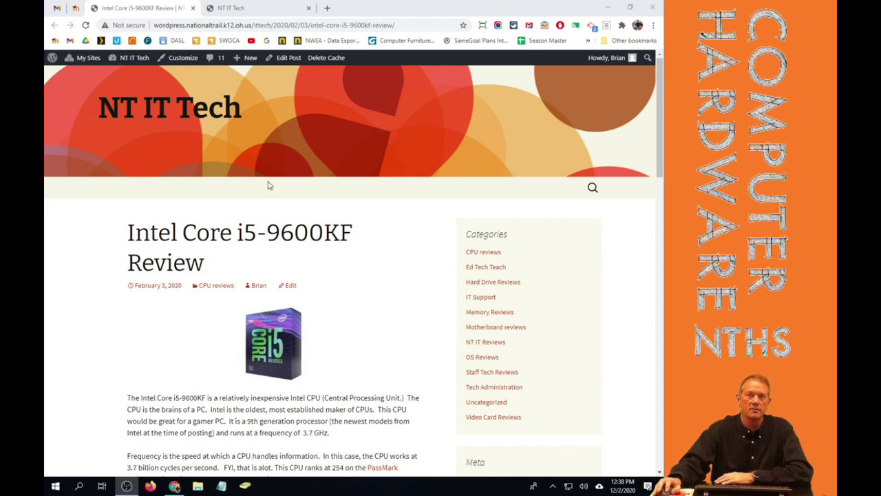
drag(657, 117, 663, 145)
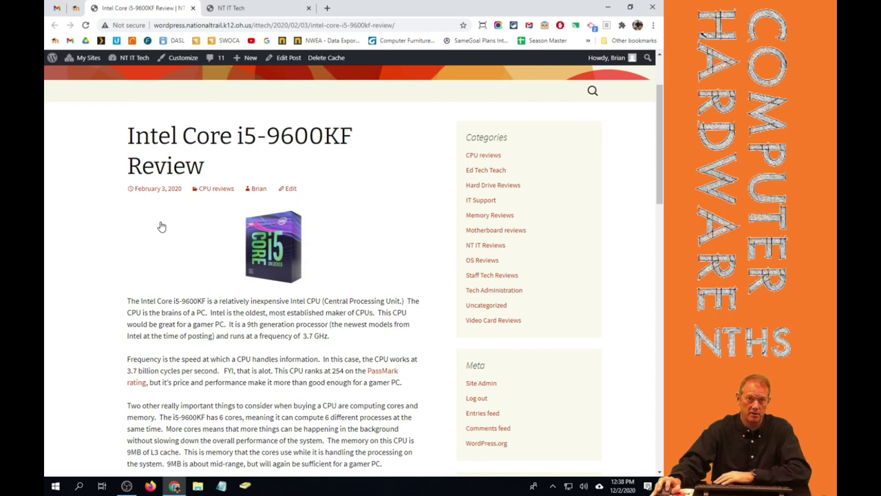
click(285, 249)
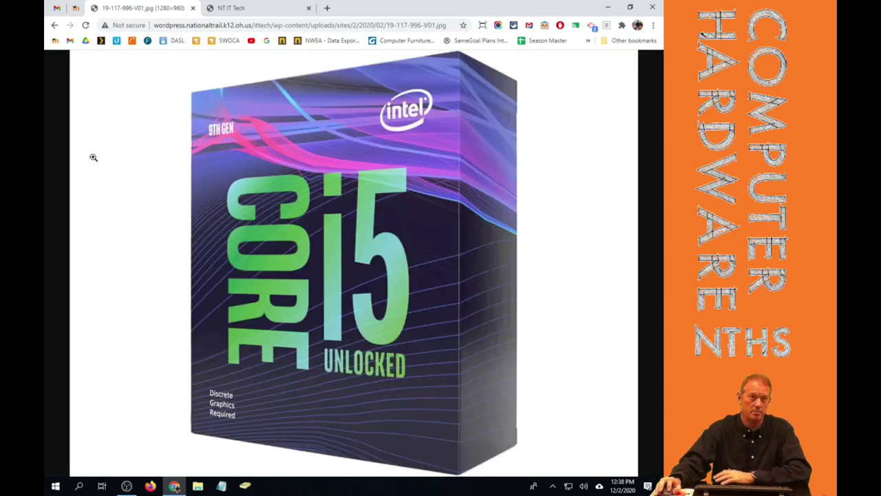
click(55, 25)
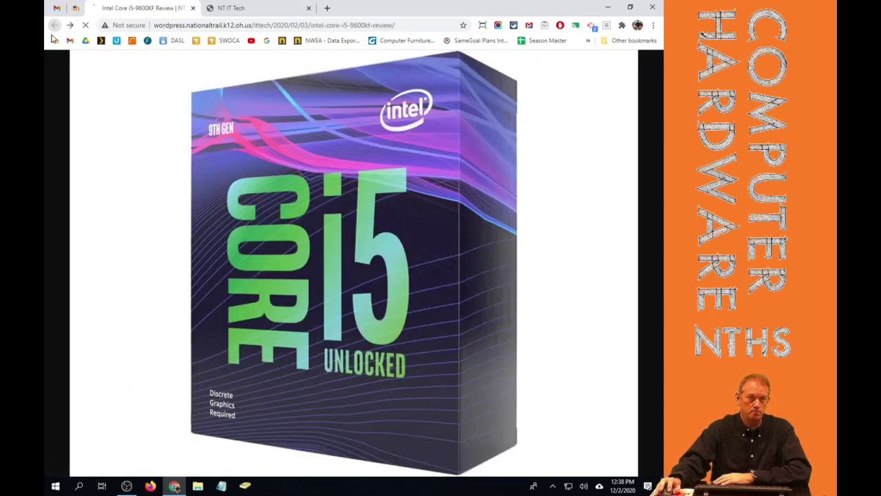
scroll(262, 253, down, 1)
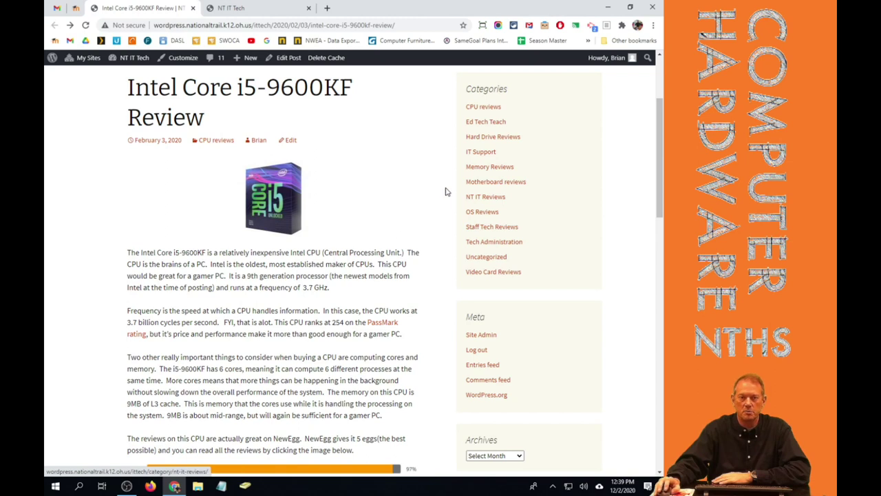
scroll(446, 192, down, 2)
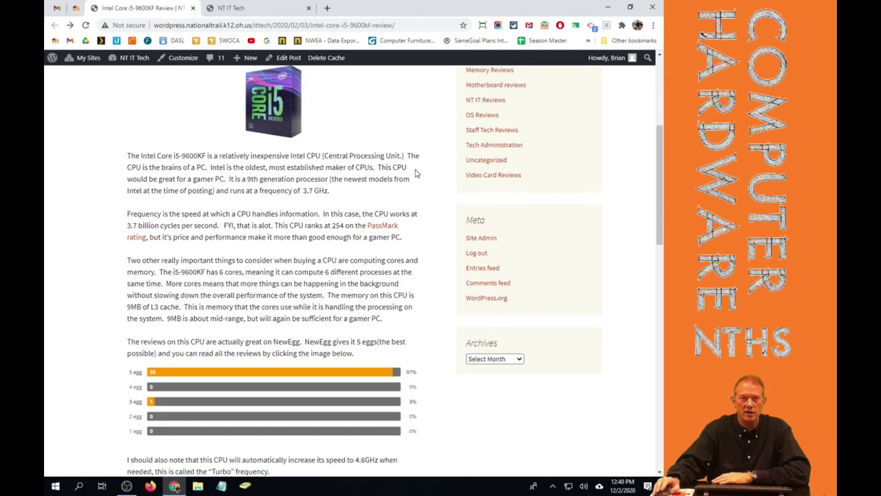
scroll(416, 174, down, 1)
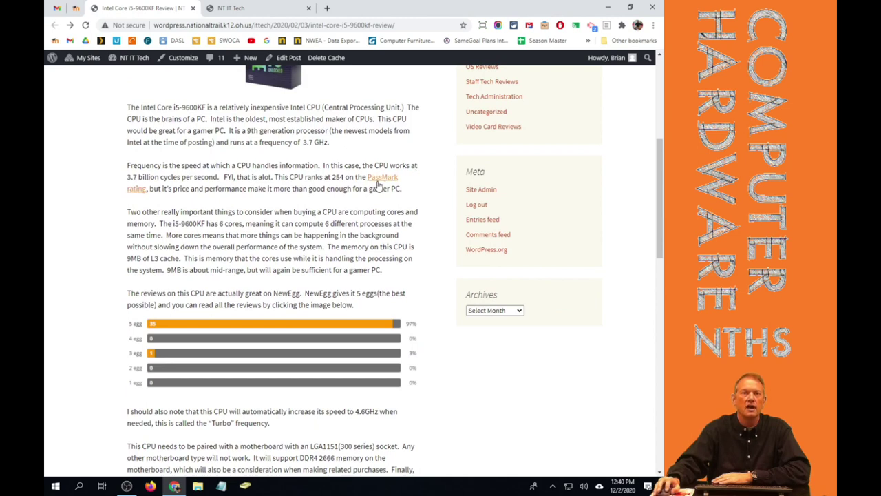
click(387, 185)
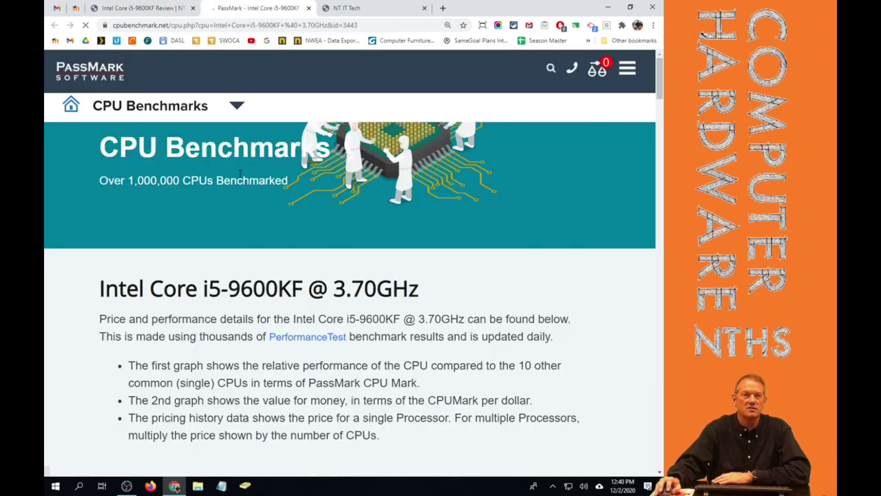
scroll(238, 177, down, 4)
scroll(237, 176, down, 4)
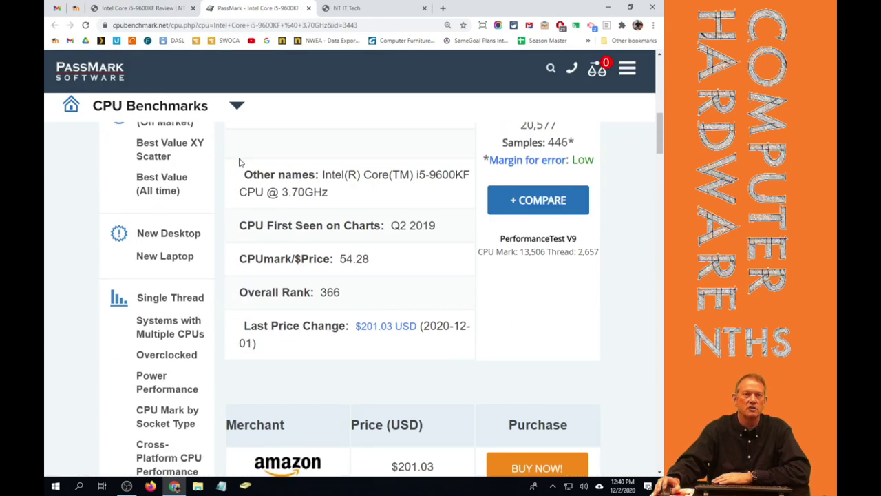
click(309, 8)
scroll(378, 206, down, 2)
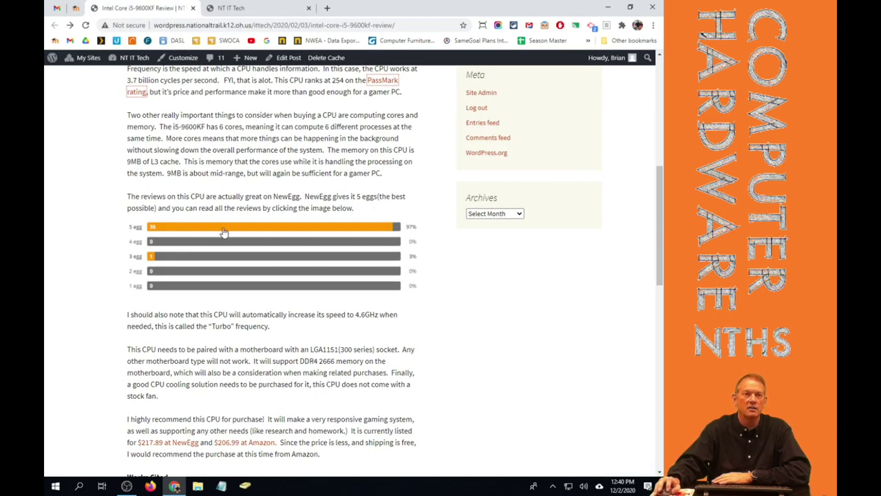
click(281, 253)
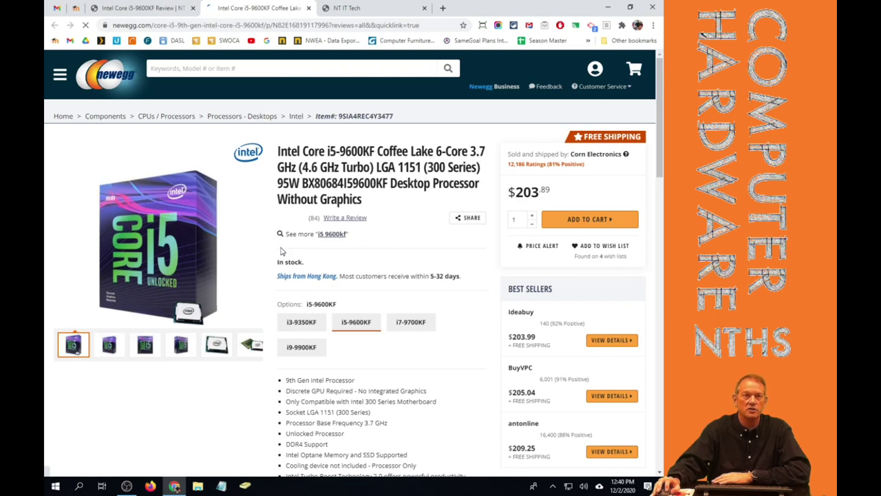
scroll(206, 258, down, 1)
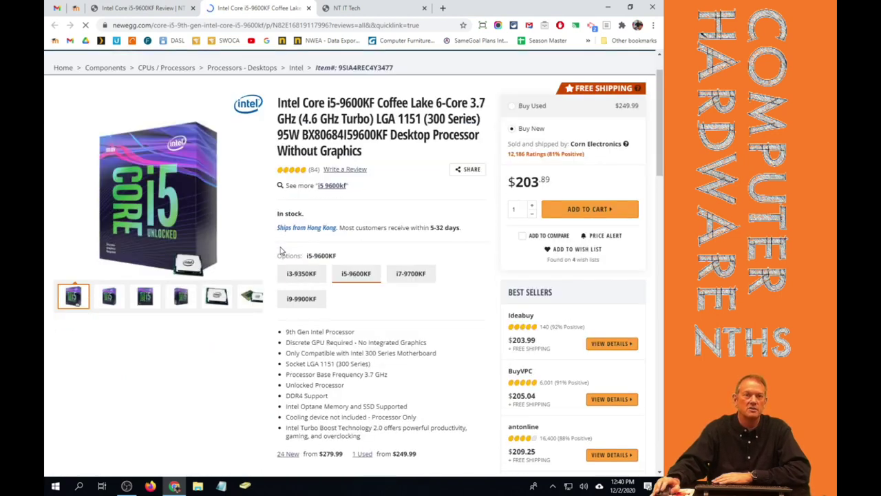
scroll(240, 248, up, 1)
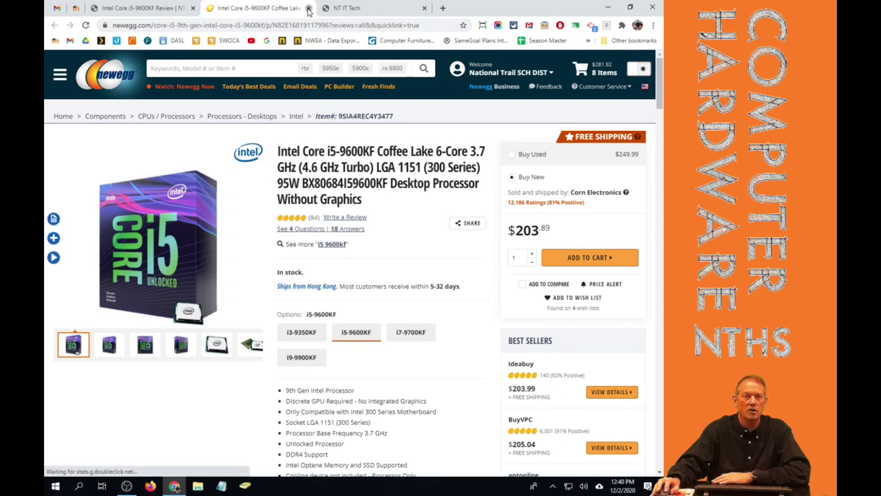
key(ctrl+w)
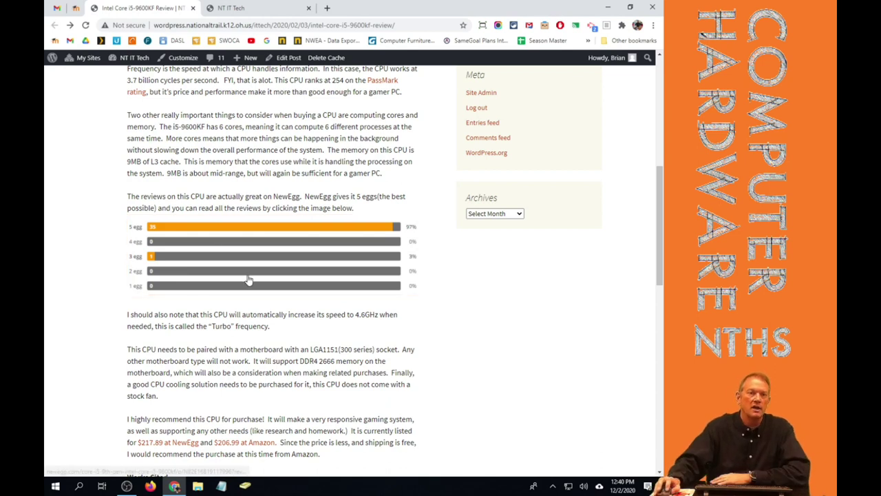
scroll(252, 279, down, 3)
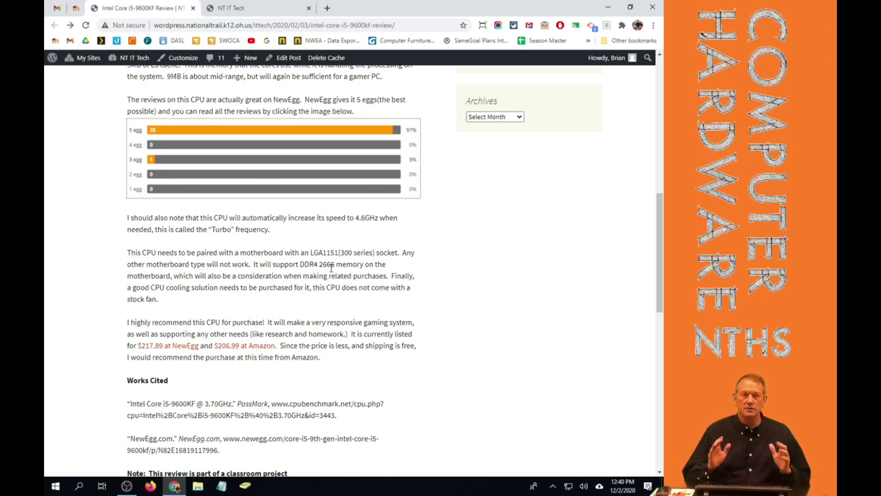
scroll(171, 349, down, 3)
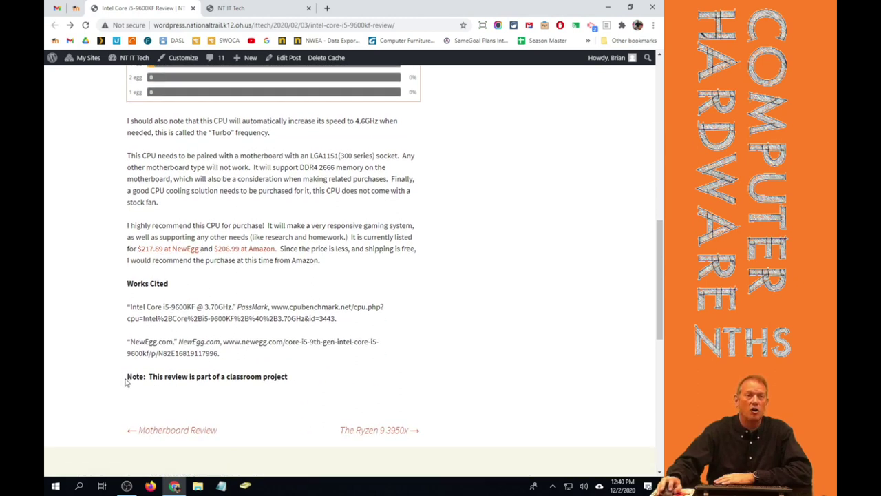
drag(126, 378, 301, 380)
click(314, 381)
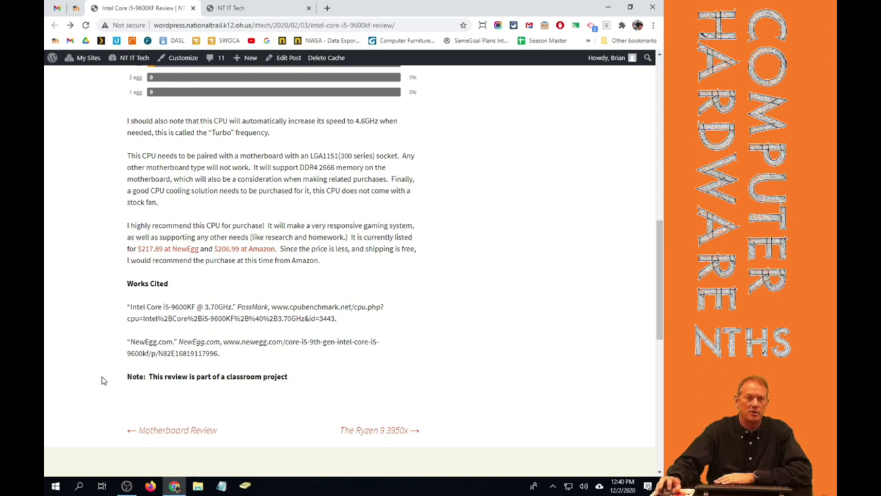
drag(128, 377, 315, 387)
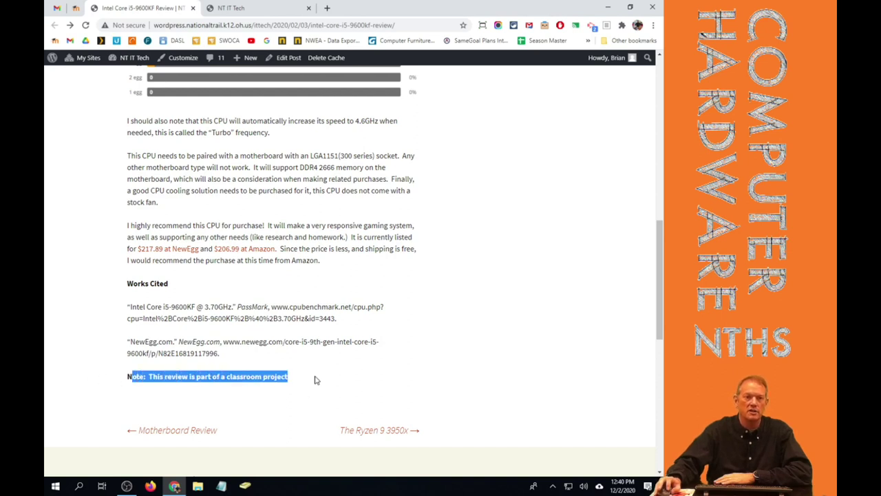
click(317, 381)
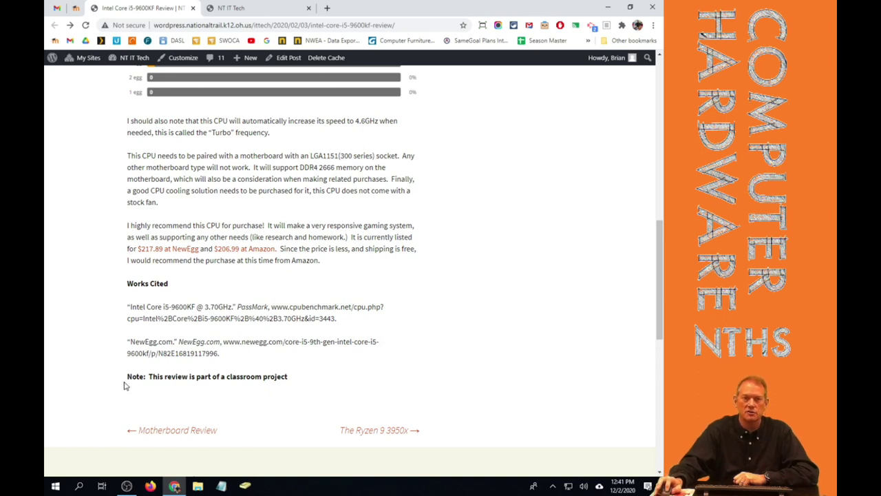
drag(127, 378, 319, 379)
click(322, 377)
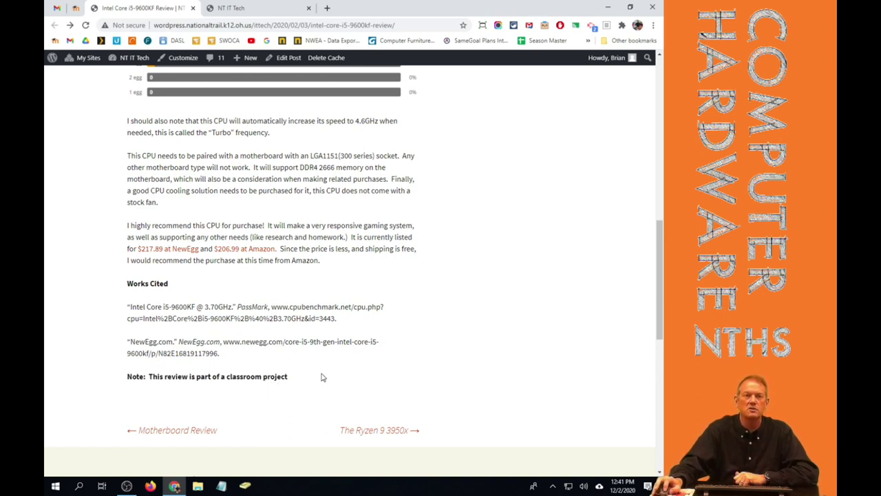
scroll(320, 377, up, 7)
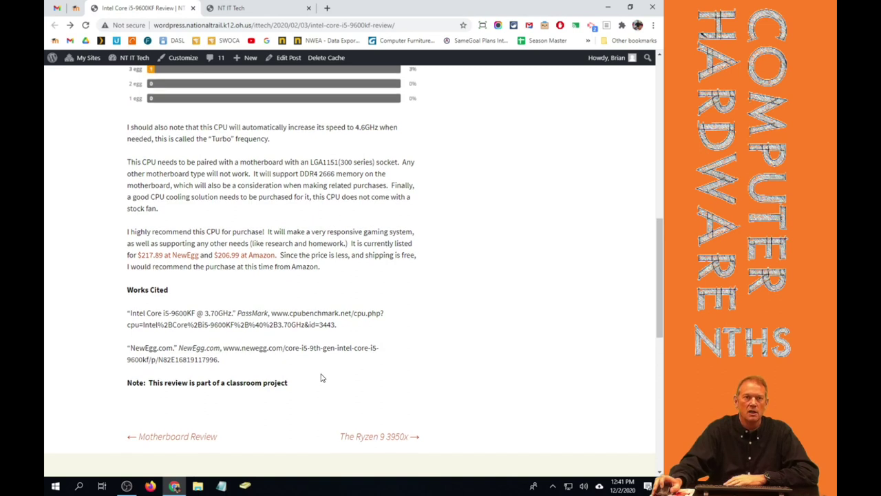
scroll(299, 351, down, 7)
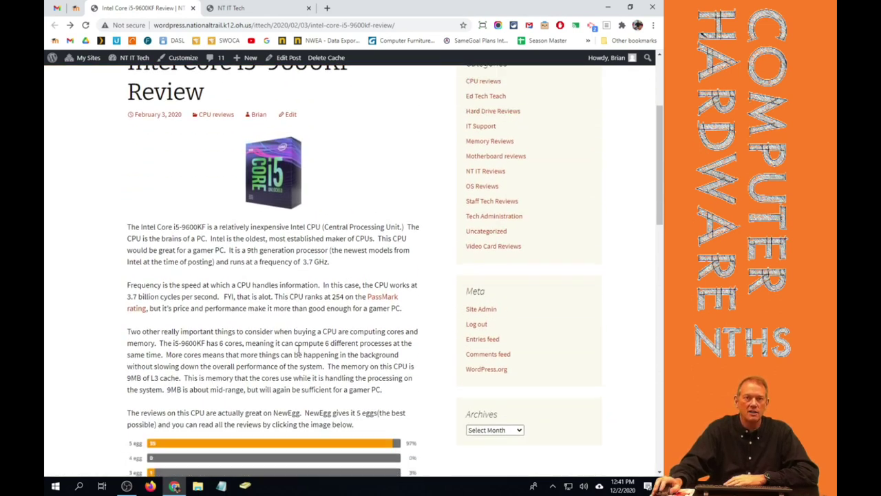
scroll(300, 352, down, 2)
scroll(300, 353, up, 7)
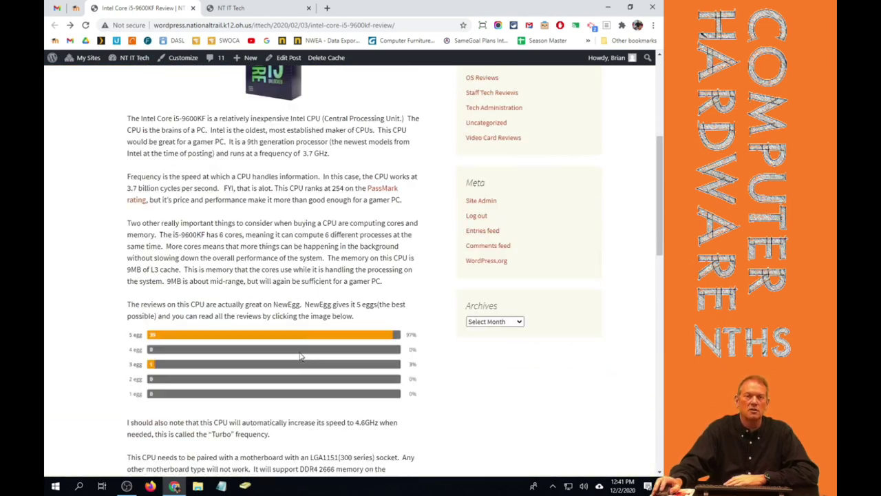
scroll(300, 353, up, 2)
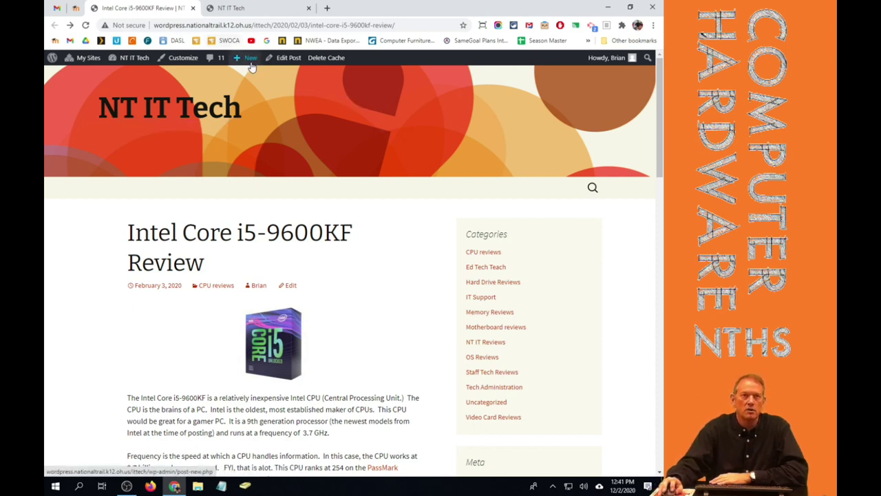
mouse_move(251, 65)
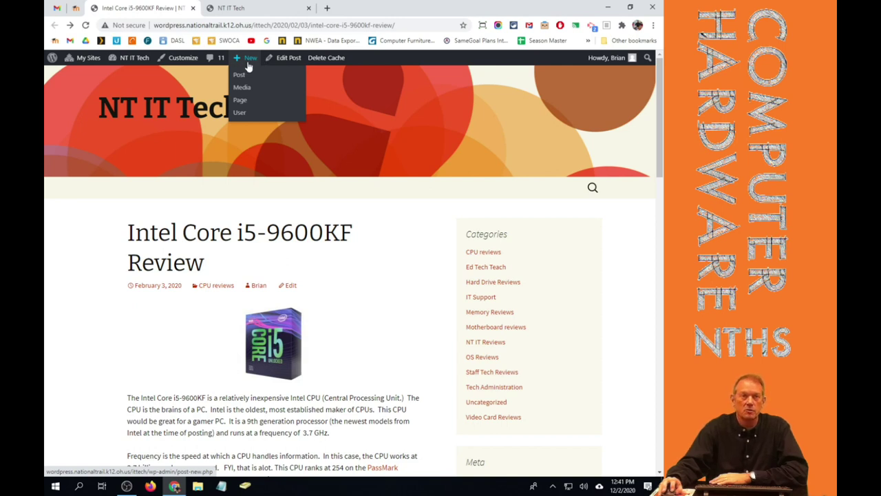
Start a new blank post, then return to the NT IT Tech front-page tab.
click(239, 76)
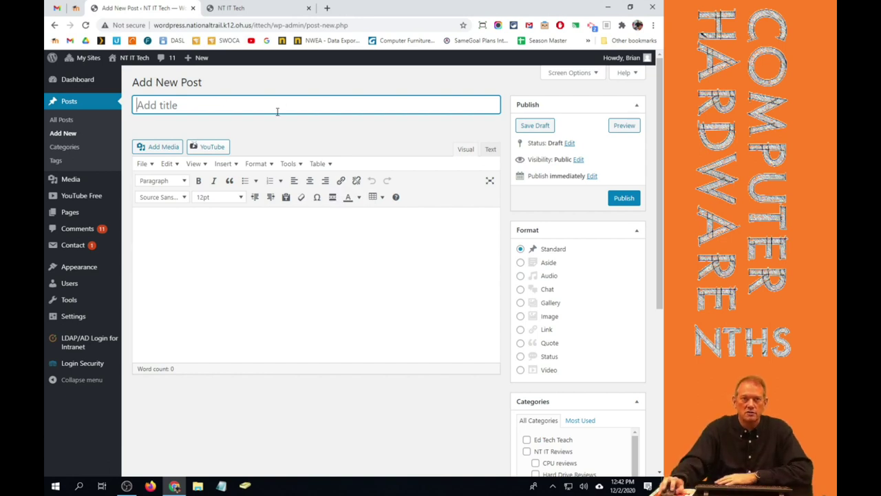
click(235, 8)
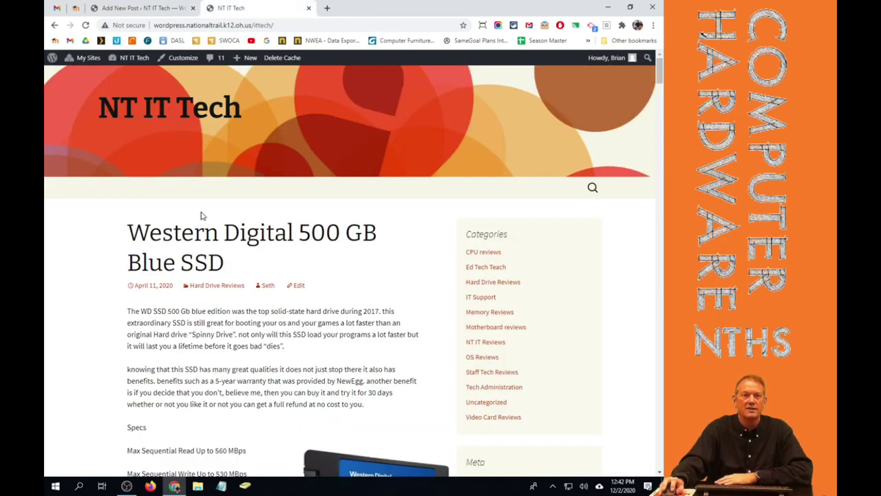
Open the Western Digital 500 GB Blue SSD post and browse through it as an example.
click(195, 257)
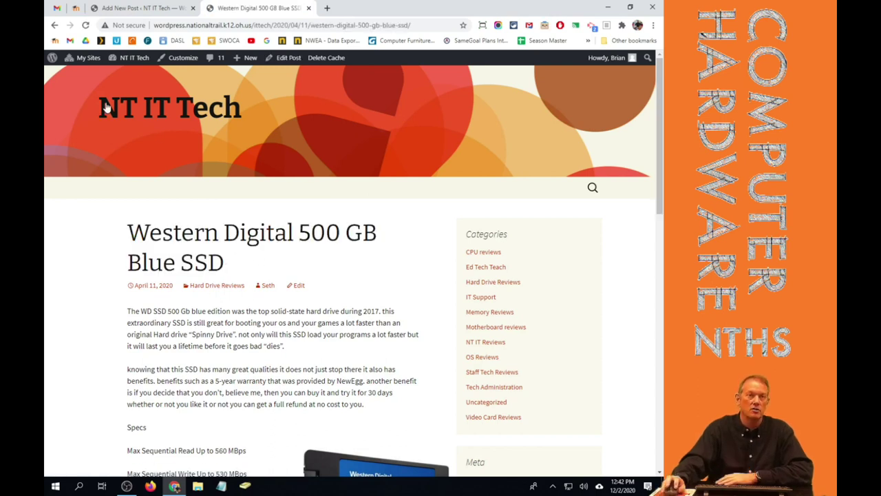
click(134, 112)
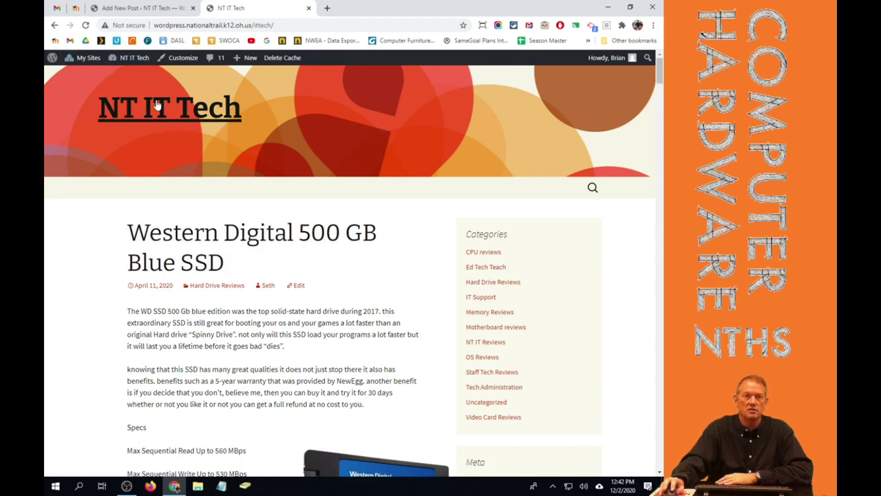
scroll(269, 236, down, 5)
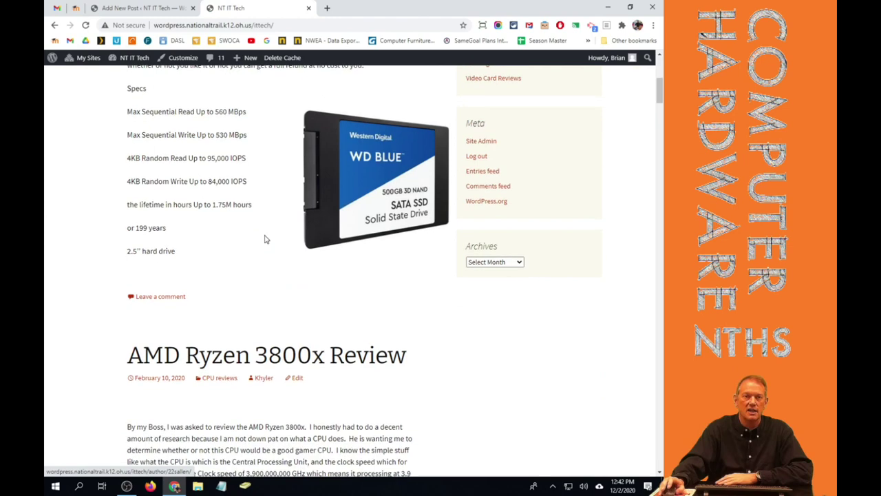
scroll(267, 239, down, 20)
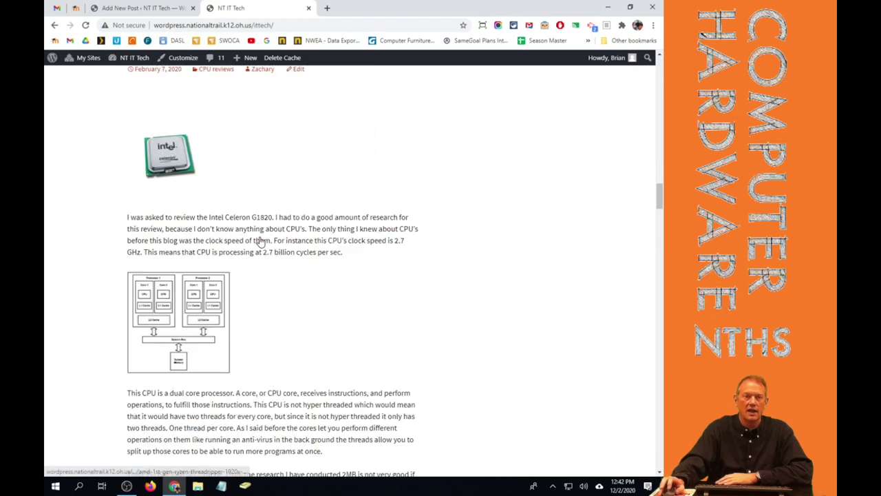
scroll(262, 240, down, 20)
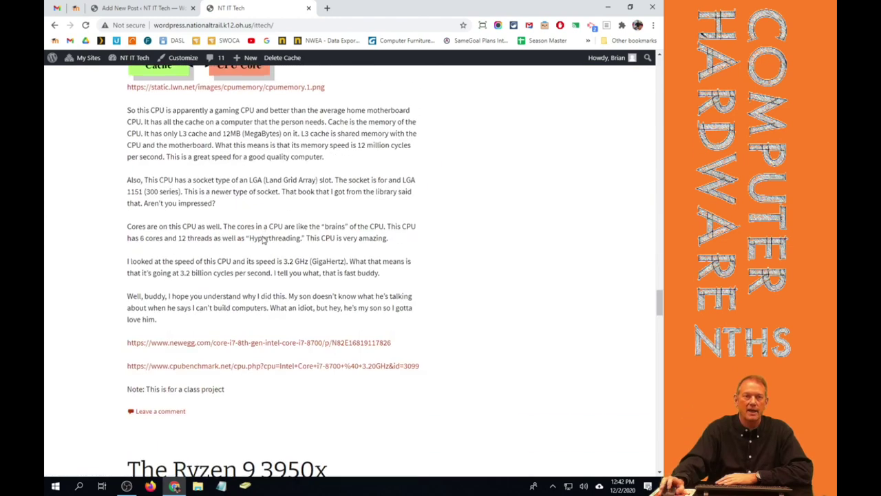
scroll(262, 240, down, 20)
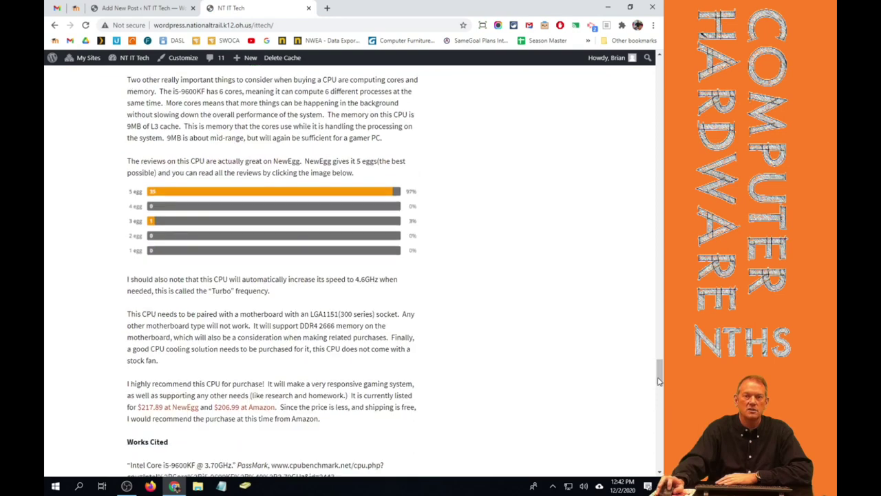
drag(659, 381, 657, 81)
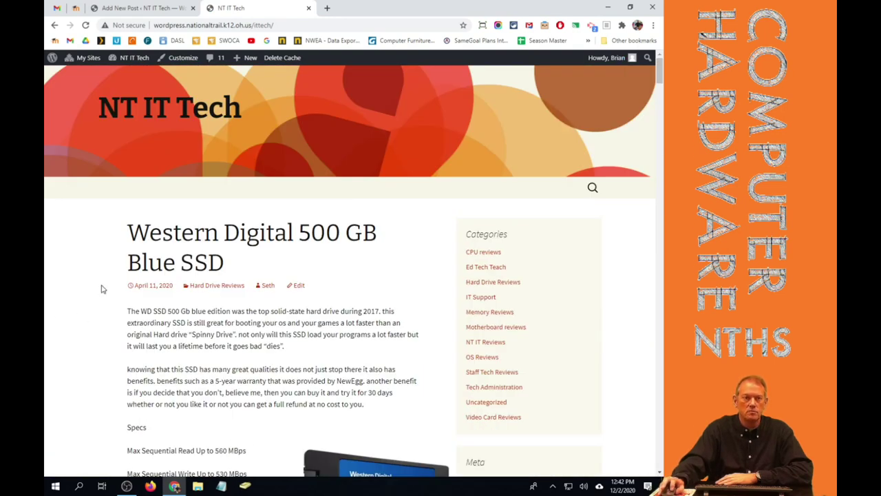
click(230, 232)
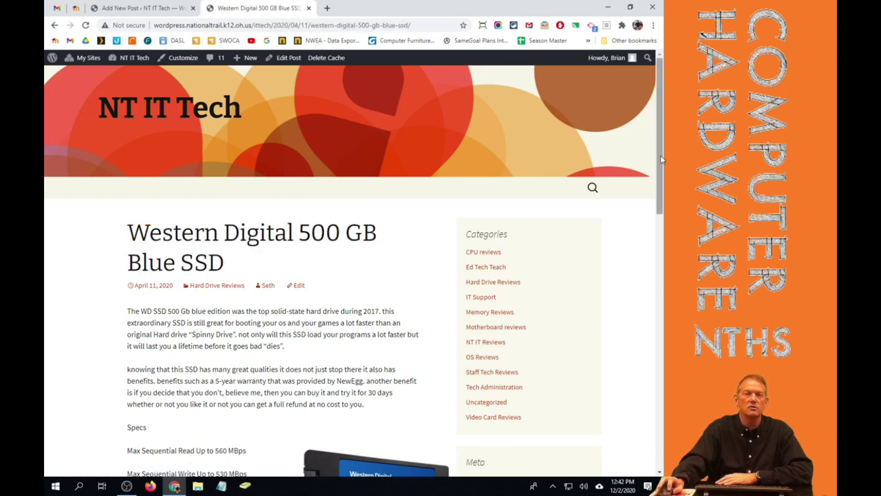
drag(661, 159, 643, 360)
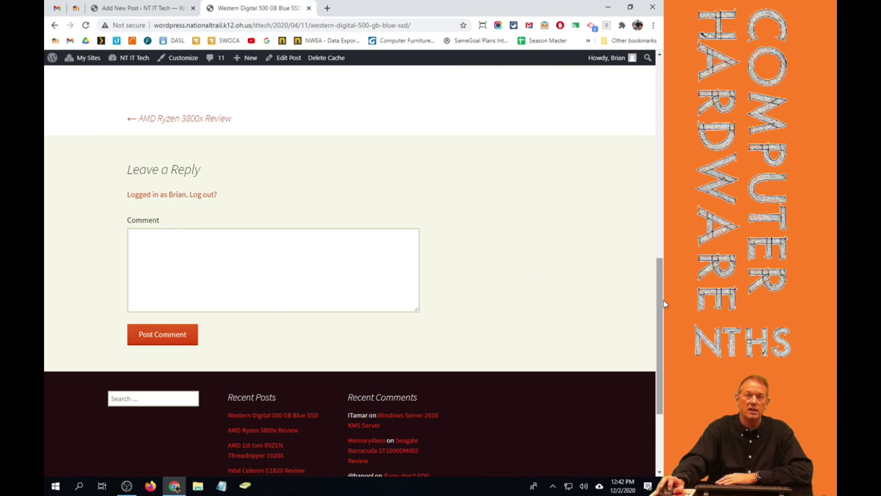
drag(663, 299, 659, 107)
Title the new post 'Test Post' and start writing in its body.
click(123, 8)
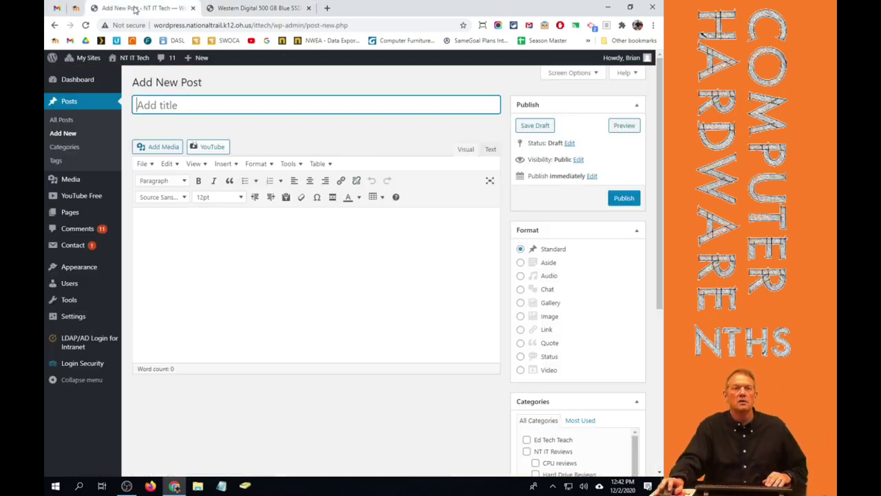
text(T)
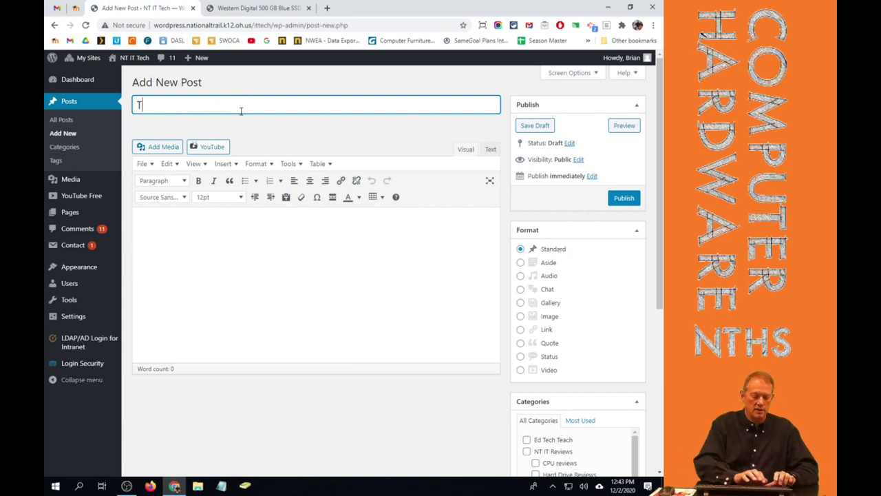
text(est Post)
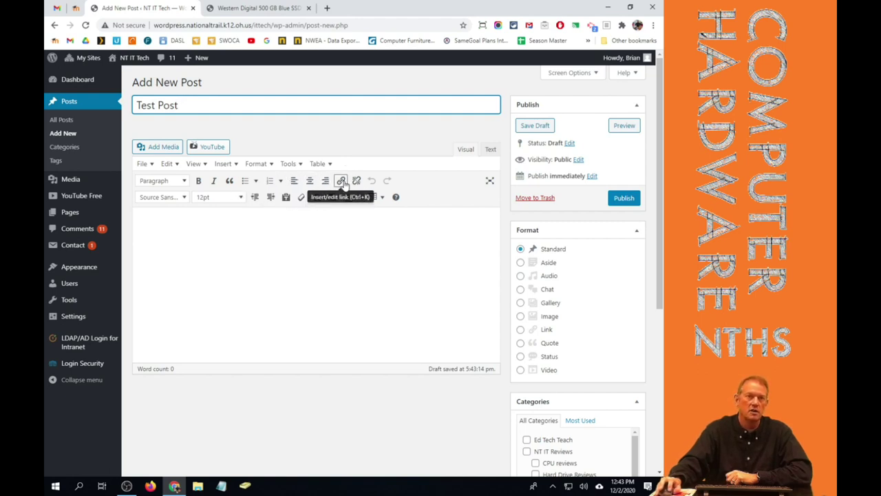
click(267, 267)
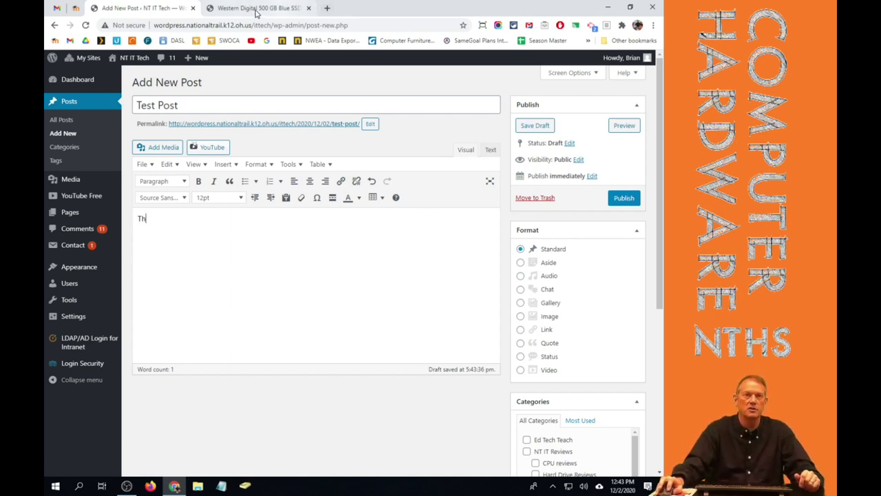
Open Newegg in a new tab and go to its Today's Best Deals page.
click(262, 15)
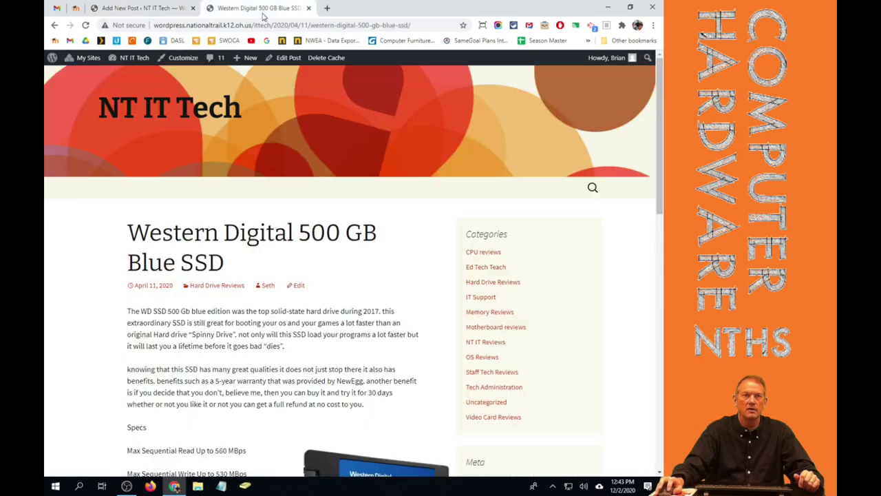
click(328, 9)
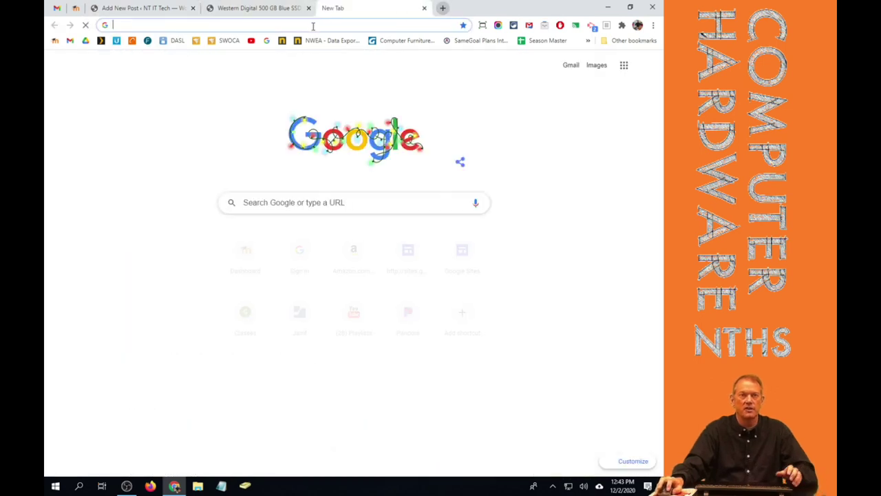
click(314, 26)
text(nedwseg)
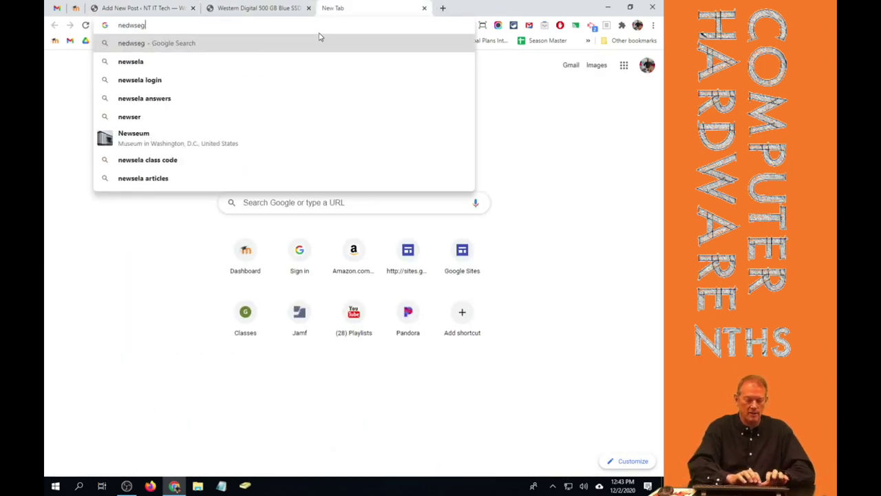
key(BackSpace)
key(BackSpace)
key(BackSpace)
key(BackSpace)
key(BackSpace)
text(wegg)
key(BackSpace)
key(BackSpace)
key(BackSpace)
key(BackSpace)
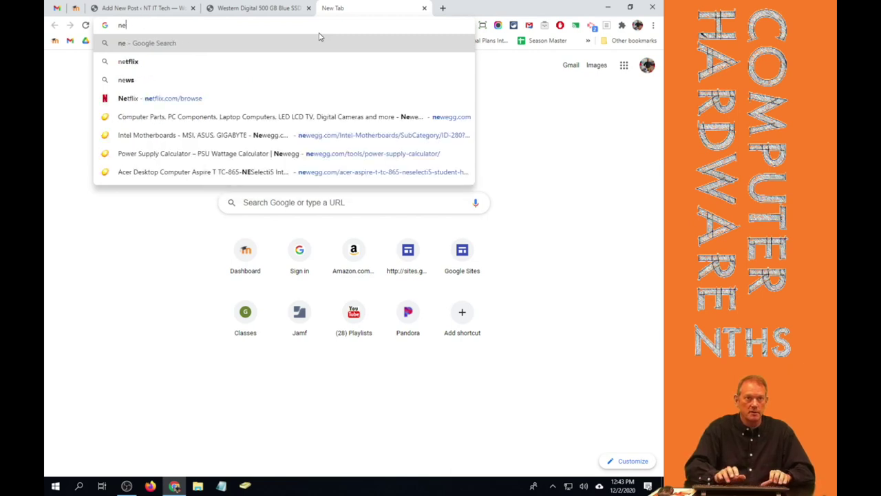
text(wegg)
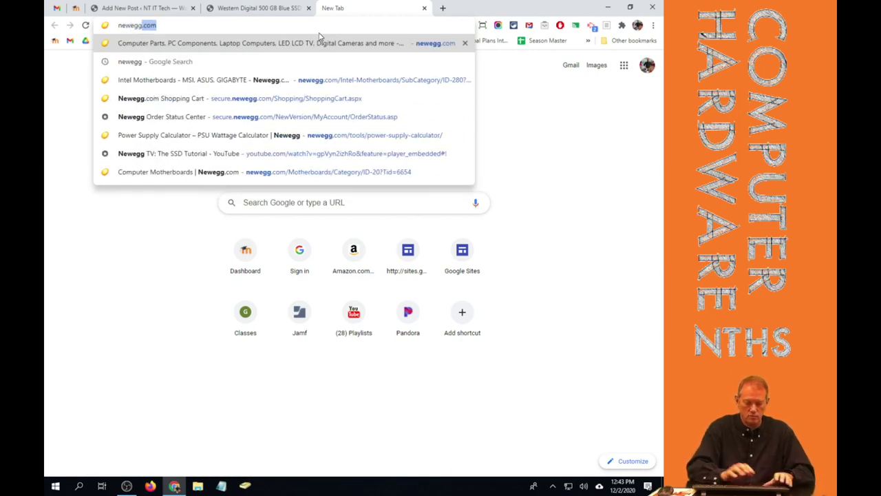
key(Return)
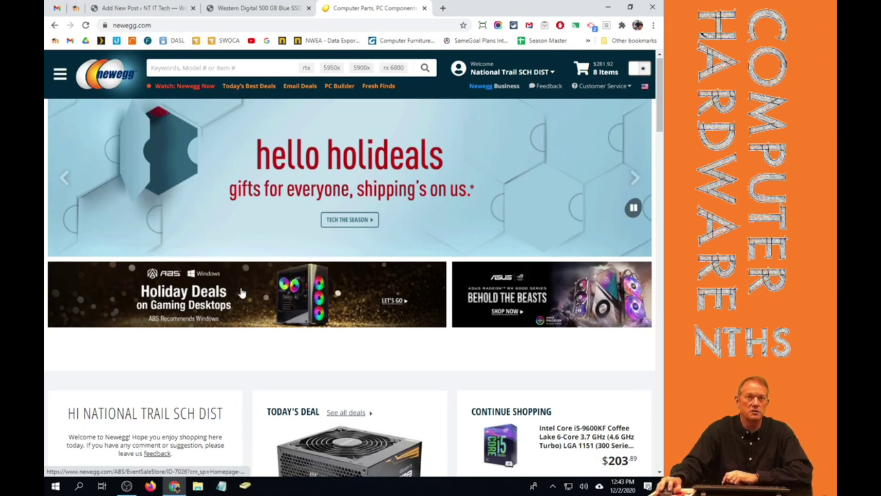
click(266, 88)
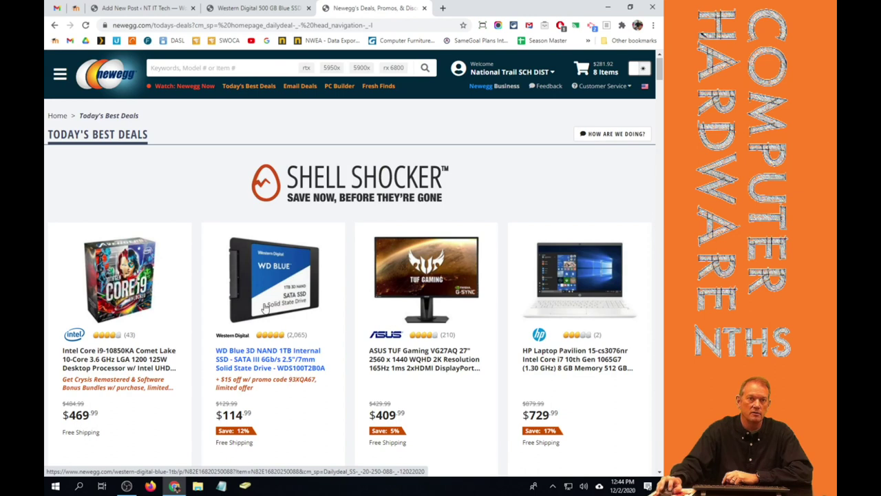
Open the WD Blue 3D NAND 1TB SSD product page ($114.99) and look it over.
click(303, 315)
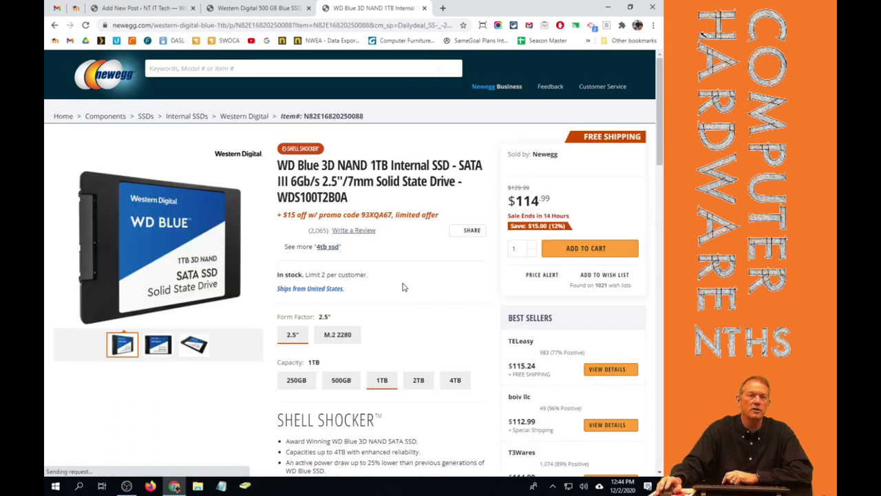
scroll(404, 287, down, 4)
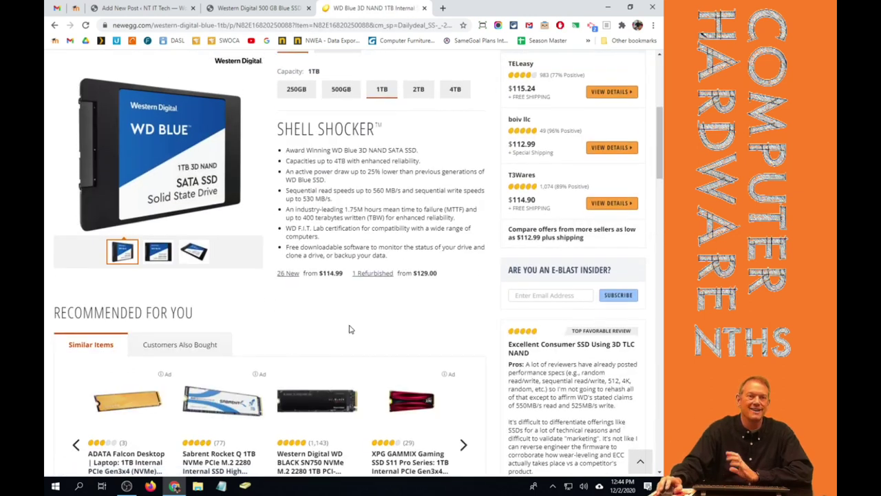
scroll(383, 296, down, 8)
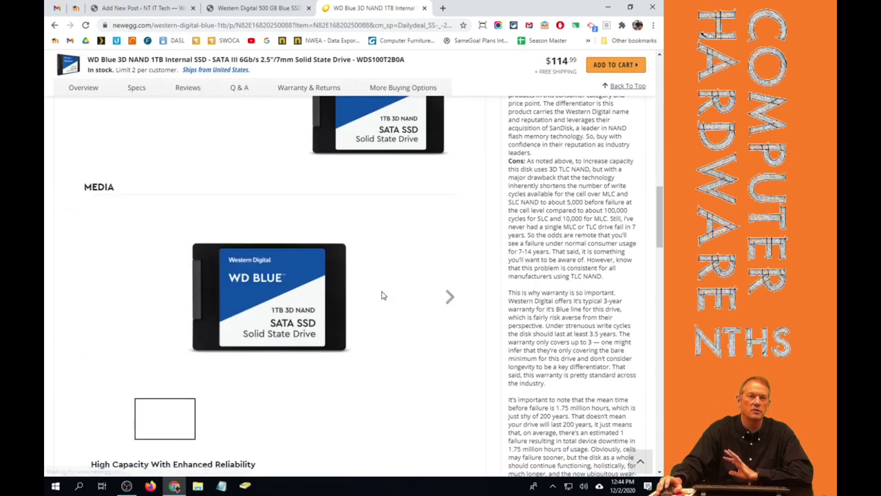
scroll(163, 252, up, 6)
scroll(117, 299, down, 2)
scroll(136, 205, up, 10)
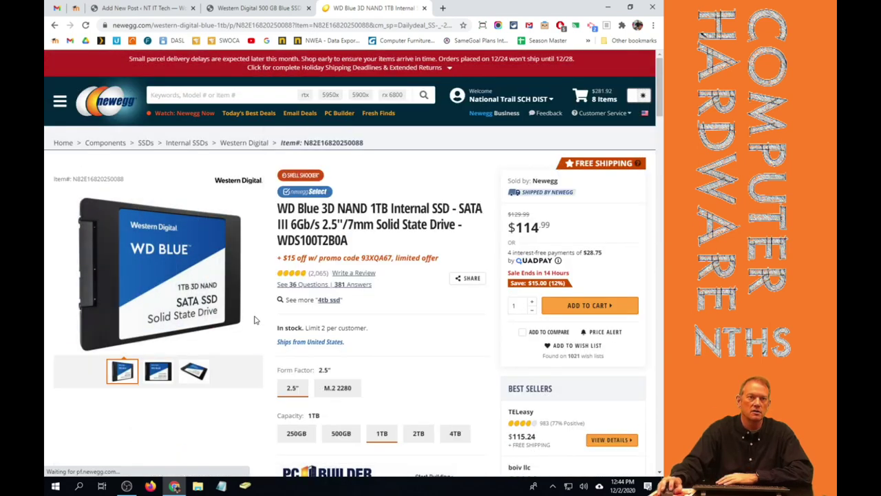
scroll(254, 320, down, 9)
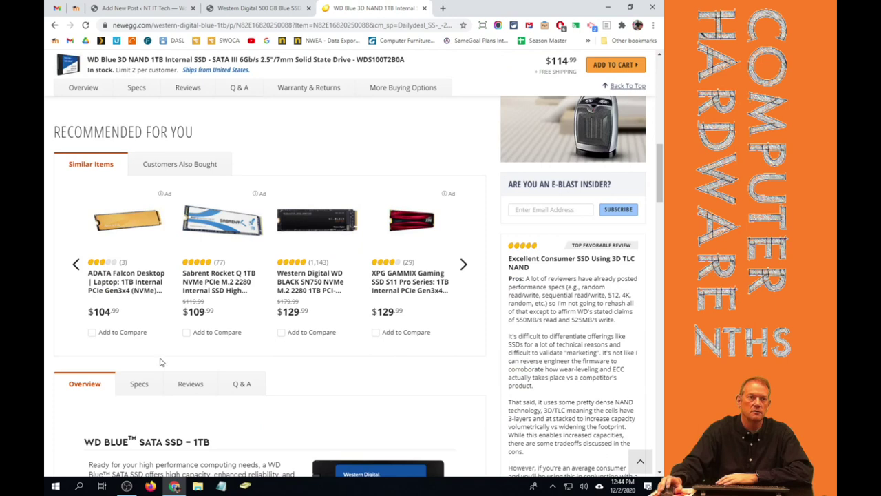
Show the Specs table and select the Performance rows, Max Sequential Read through MTTF.
click(137, 386)
scroll(282, 276, down, 5)
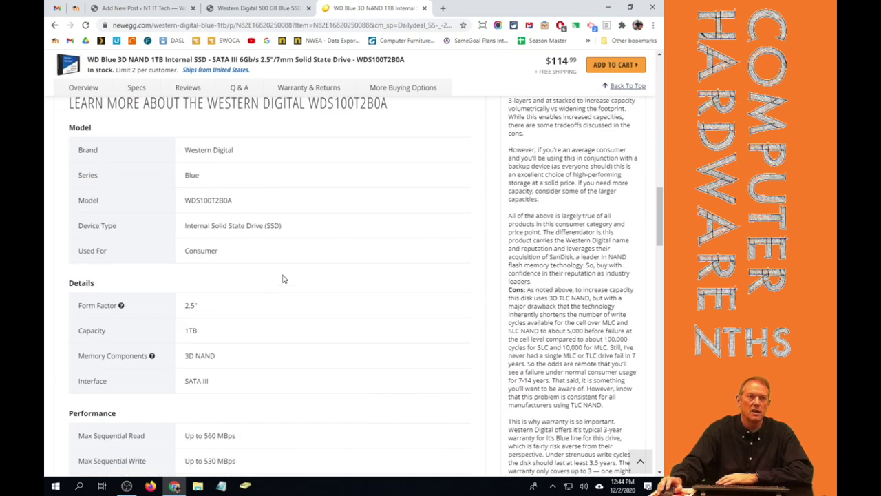
scroll(282, 279, down, 3)
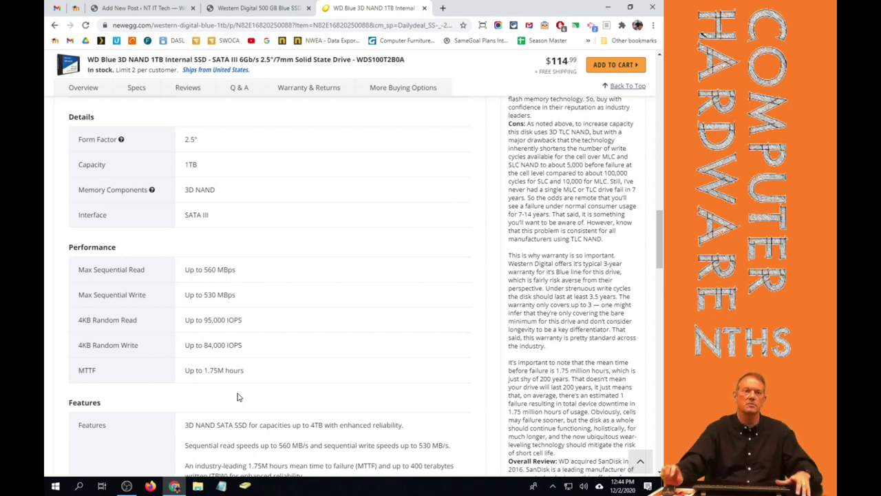
drag(266, 375, 67, 255)
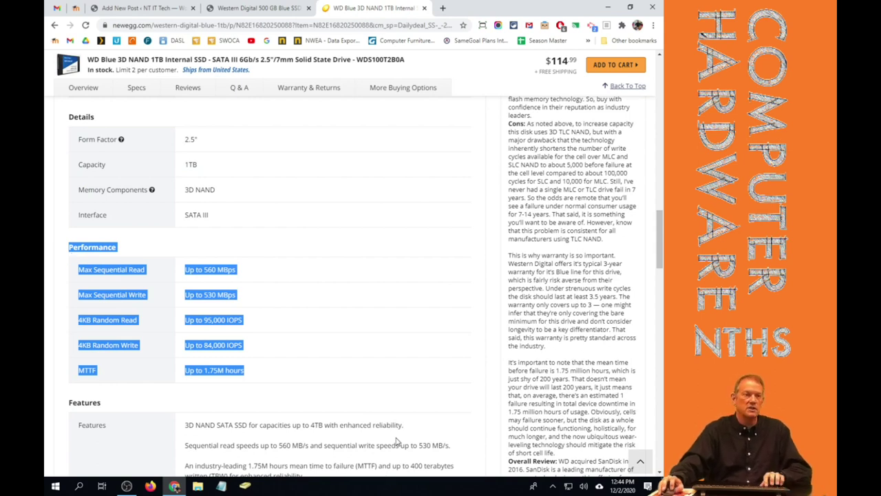
Paste the Performance specs into a maximized Notepad, then clear it and return to WordPress.
click(221, 486)
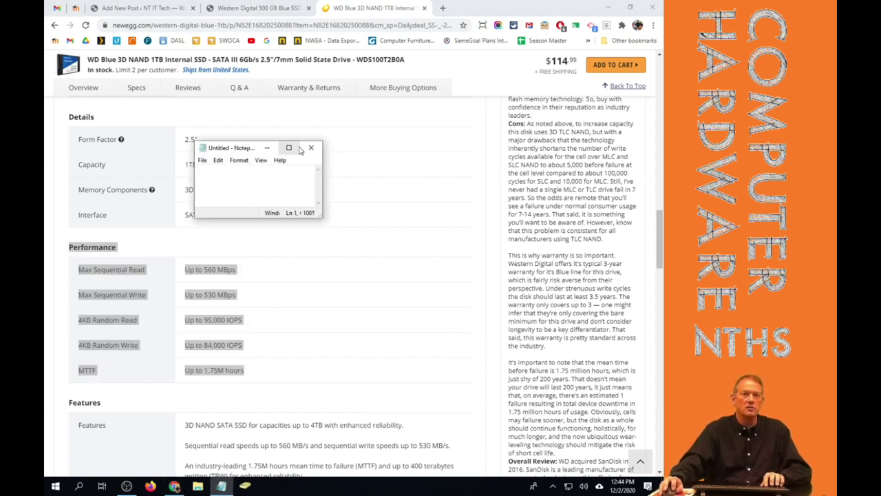
click(288, 148)
key(ctrl+v)
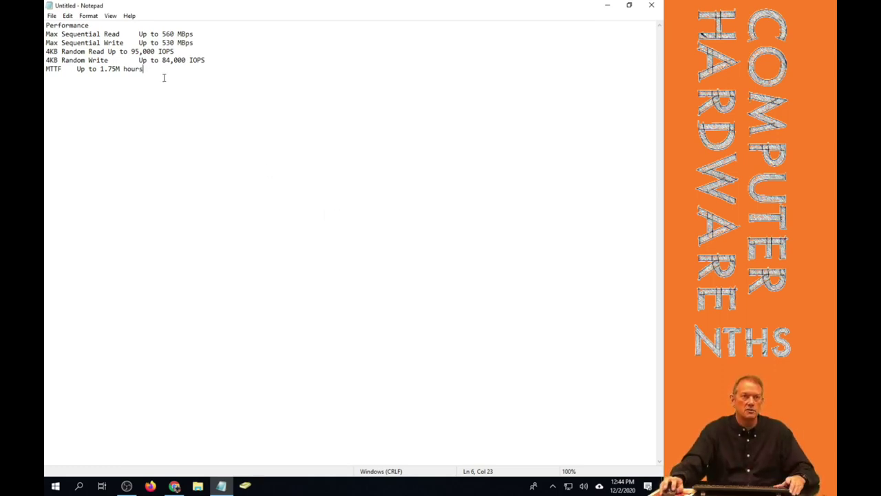
key(ctrl+a)
key(Delete)
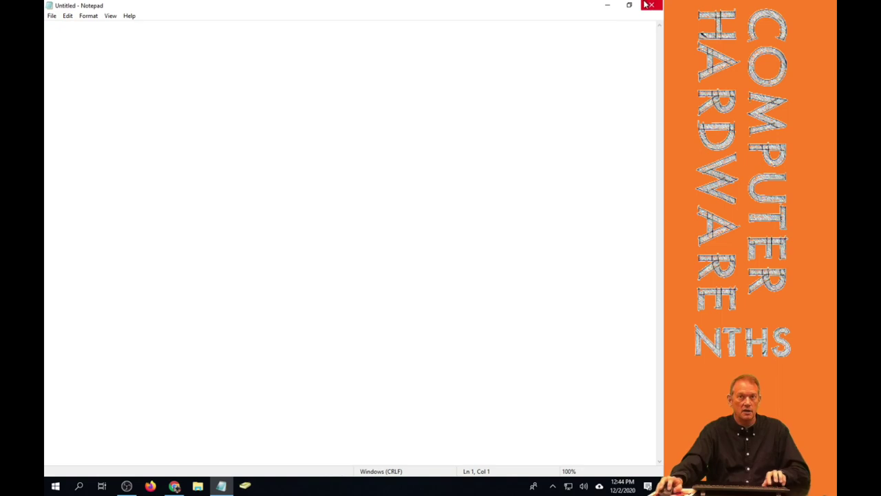
click(607, 5)
click(161, 5)
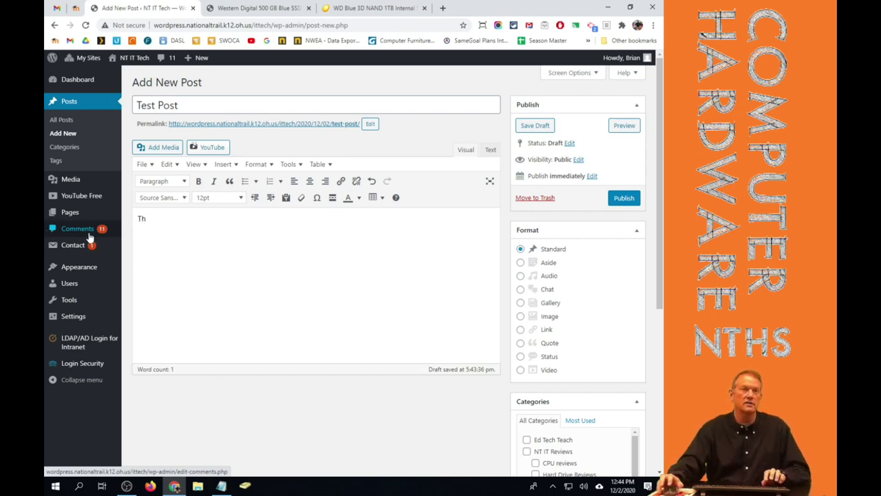
Paste the specs back into Notepad as plain text, select them all, and hide Notepad.
click(221, 486)
key(ctrl+v)
key(ctrl+a)
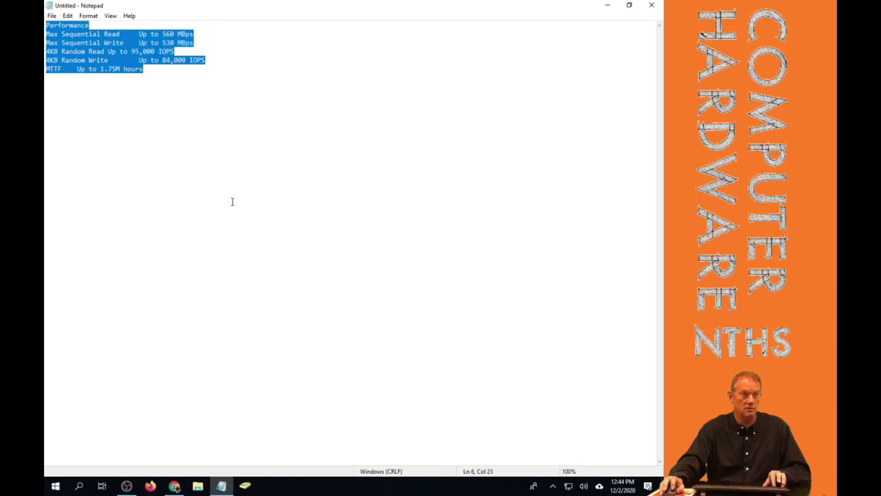
click(608, 6)
Replace the 'Th' body text with the pasted specs and bold the word Performance.
key(ctrl+a)
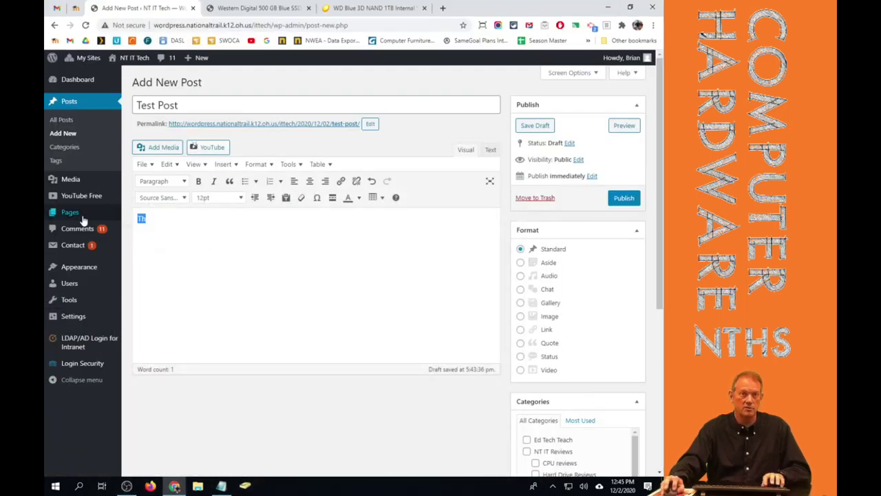
key(ctrl+v)
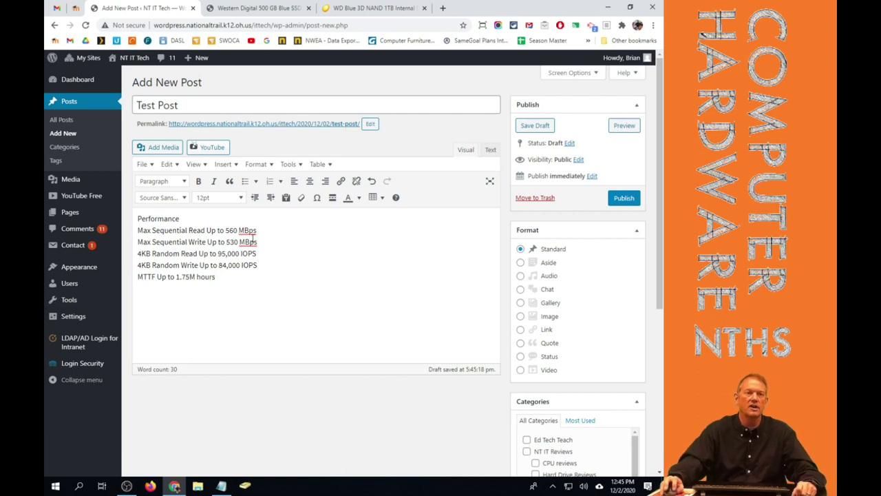
drag(228, 281, 127, 227)
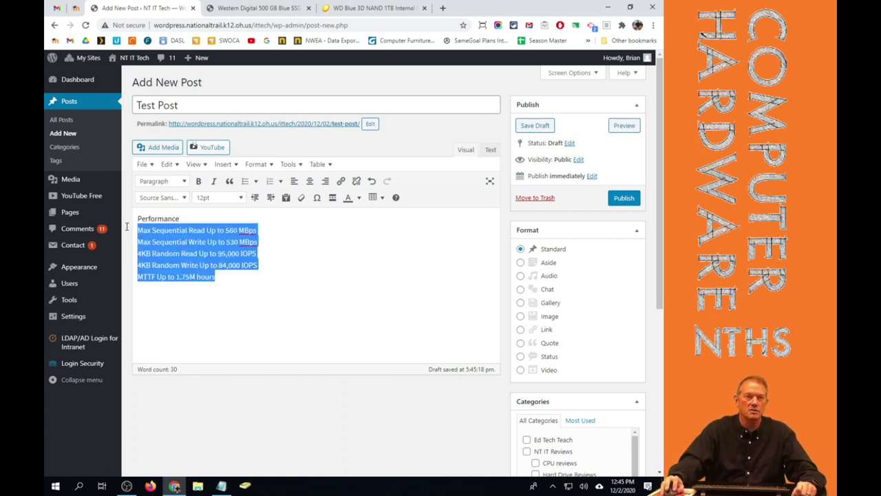
double_click(175, 219)
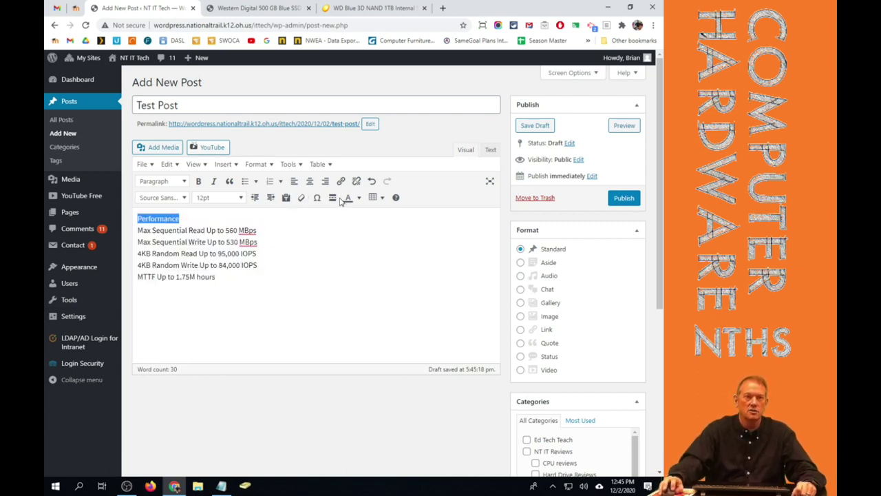
click(198, 180)
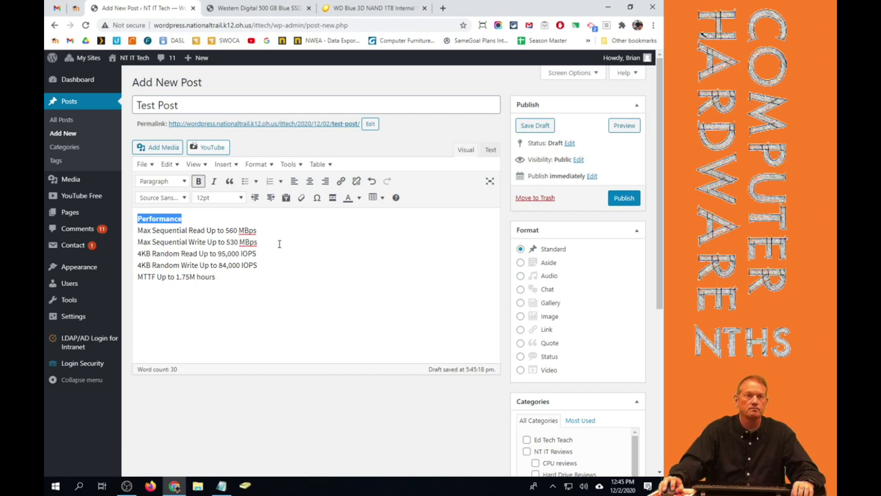
Try Heading 2, revert the spec lines to Paragraph, and make them a bulleted list.
click(184, 182)
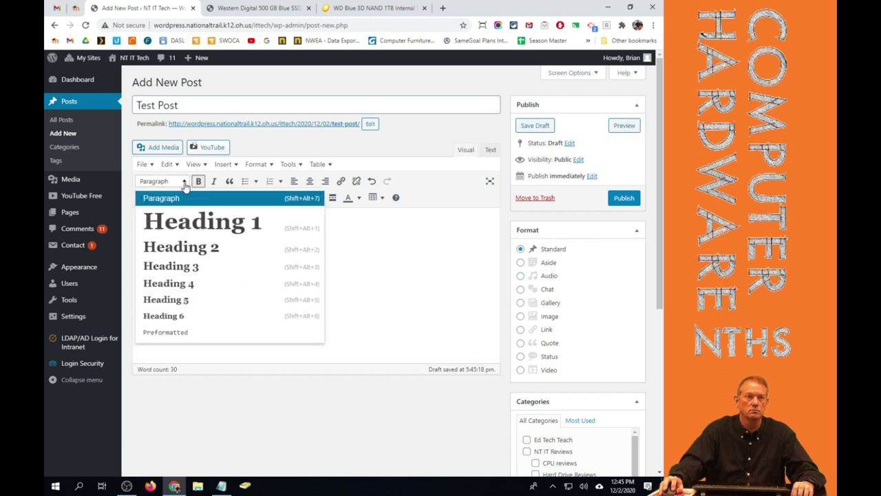
click(177, 252)
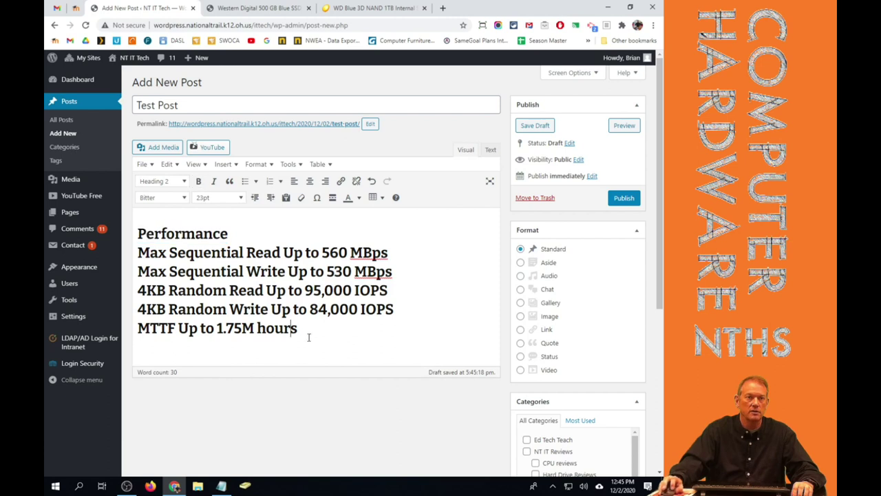
drag(310, 337, 108, 255)
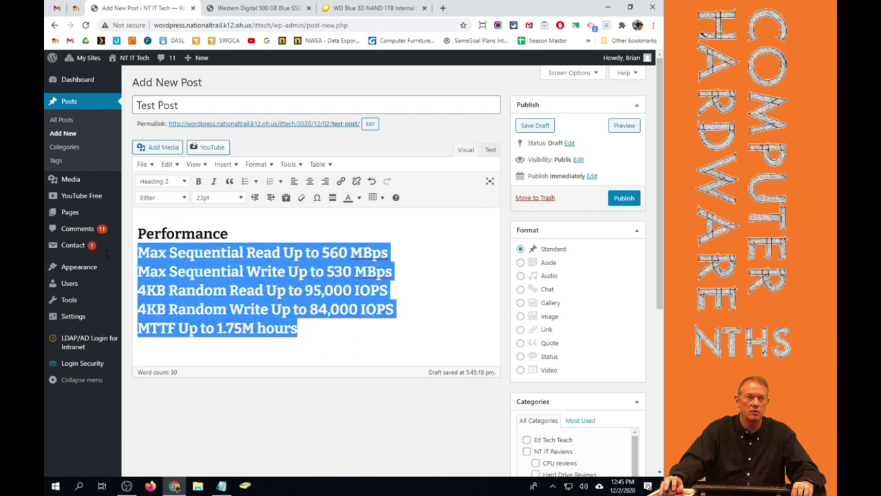
click(184, 182)
click(170, 200)
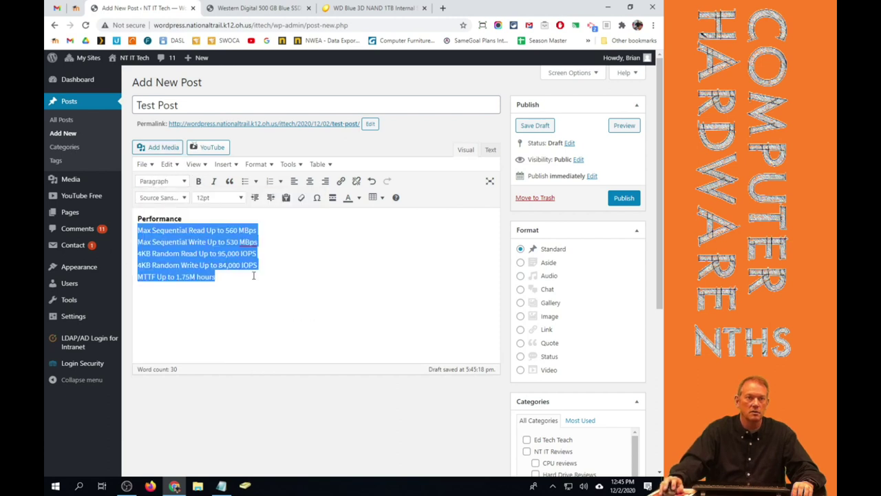
click(170, 230)
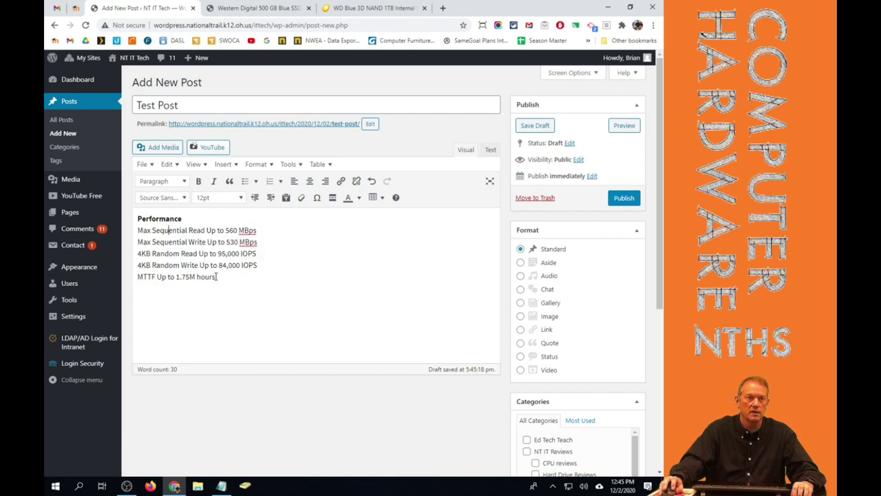
drag(228, 276, 124, 233)
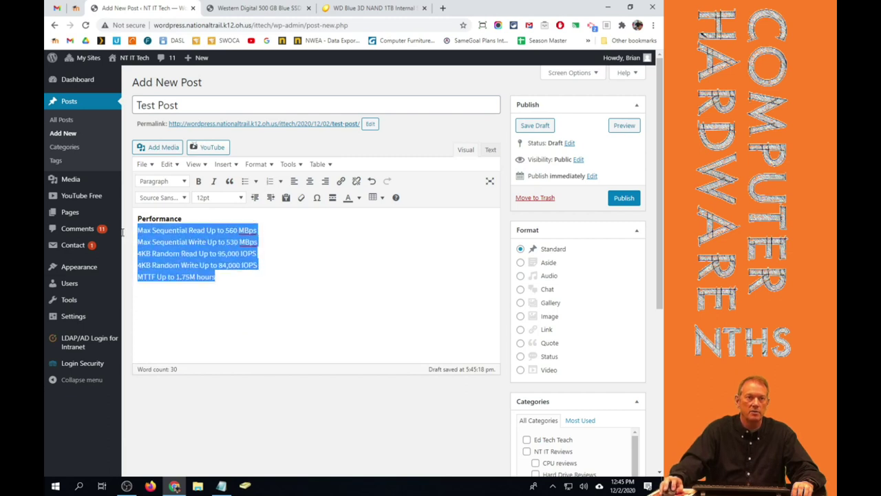
click(245, 181)
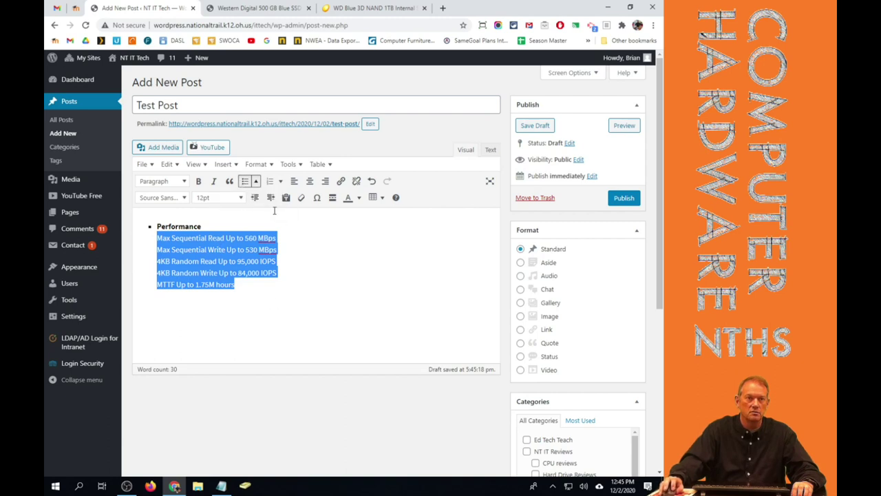
Split the specs into separate bullets: Max Sequential Read/Write, 4KB Random Read/Write and MTTF.
click(246, 226)
key(Return)
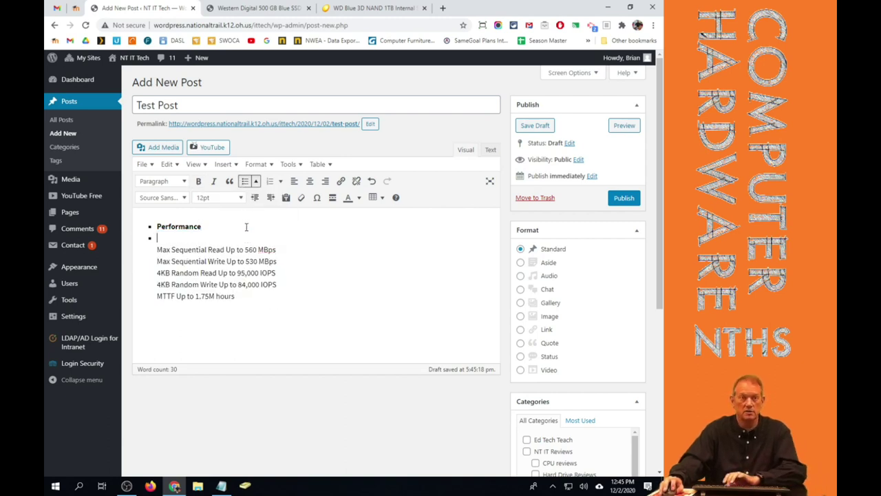
key(Delete)
key(End)
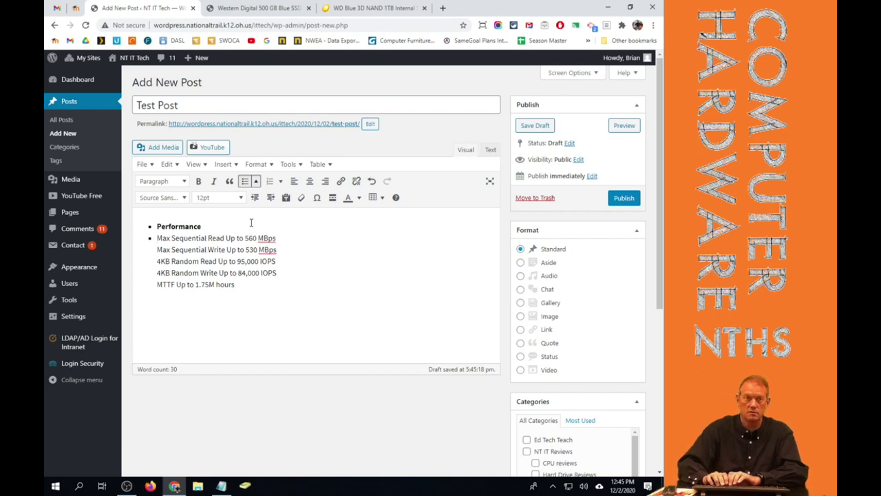
key(Return)
key(Delete)
key(End)
key(Return)
key(Delete)
key(End)
key(Return)
key(Delete)
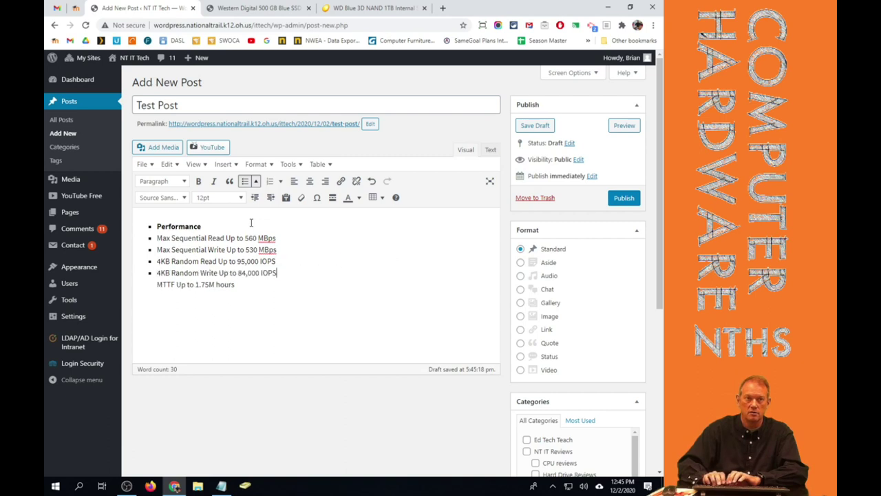
key(End)
key(Return)
key(Delete)
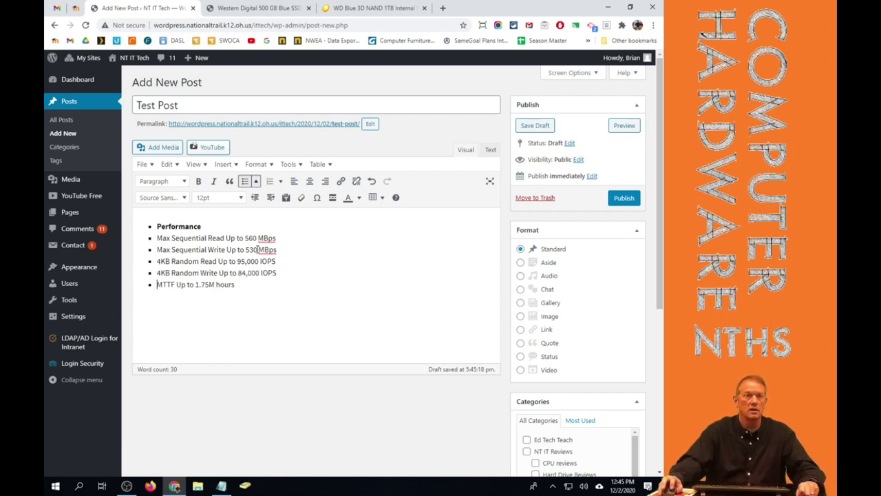
Change the spec bullets to the hollow Circle bullet style.
drag(252, 289, 149, 250)
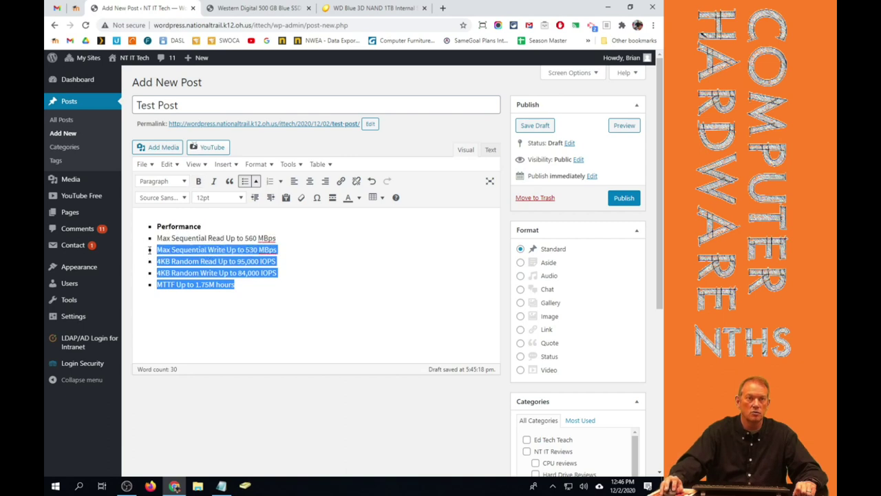
drag(148, 250, 145, 241)
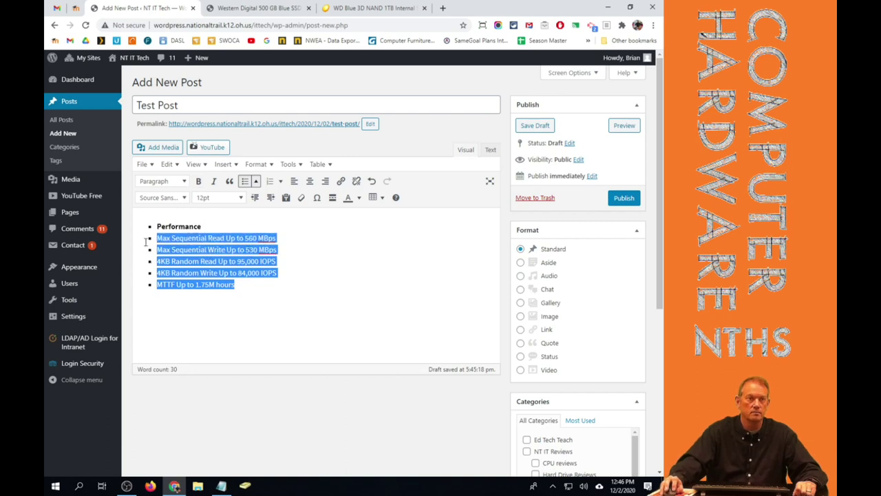
click(256, 181)
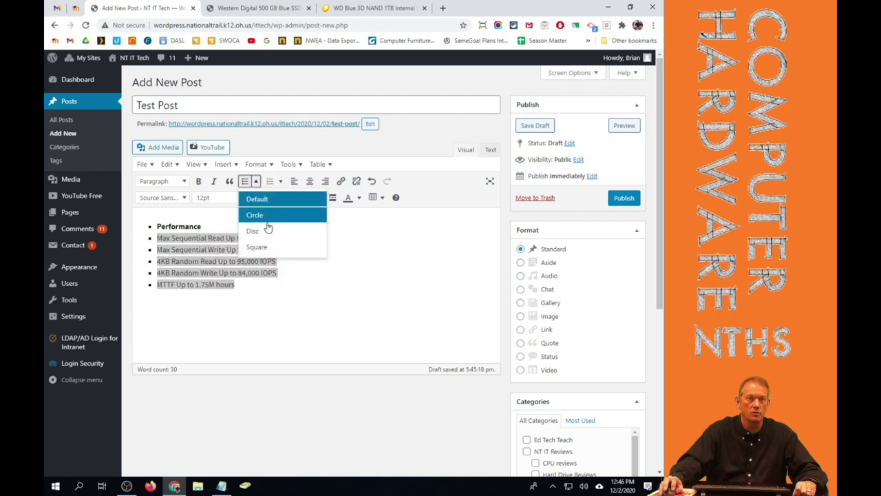
click(261, 216)
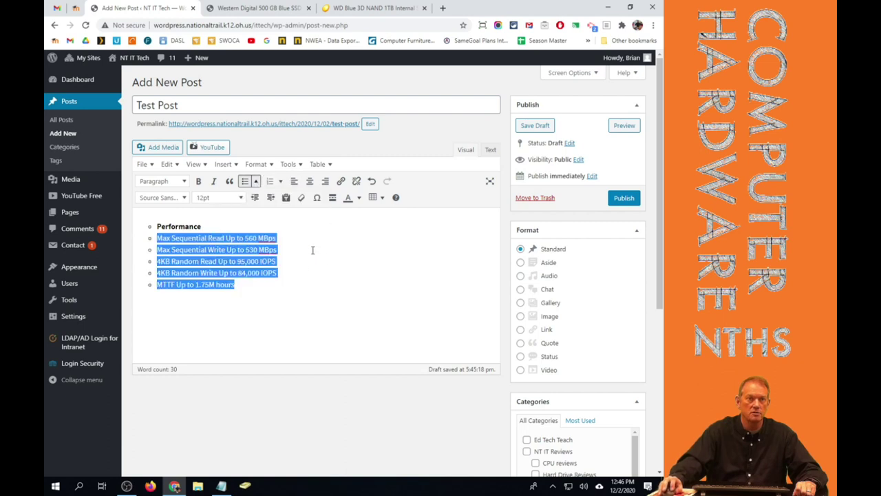
Take the bold Performance line out of the list so it stands as a plain paragraph.
click(210, 228)
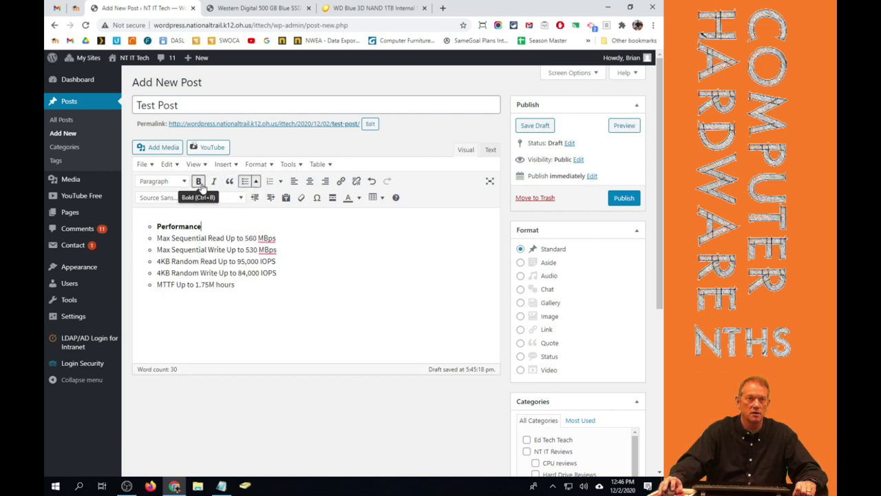
click(245, 181)
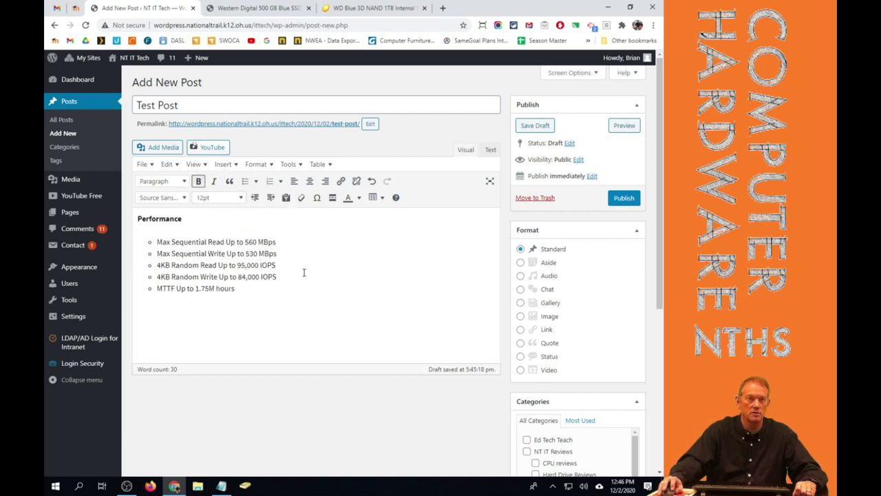
click(340, 279)
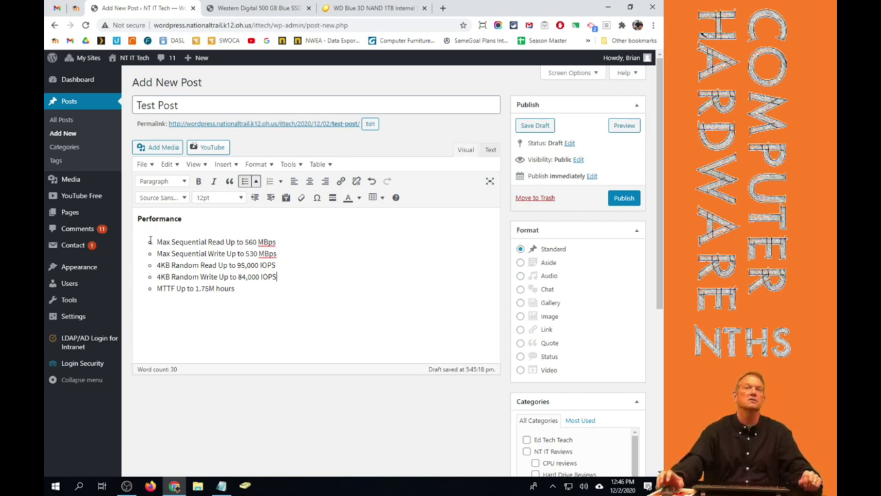
Copy the Newegg product page URL and close the old 500 GB SSD post tab.
click(415, 7)
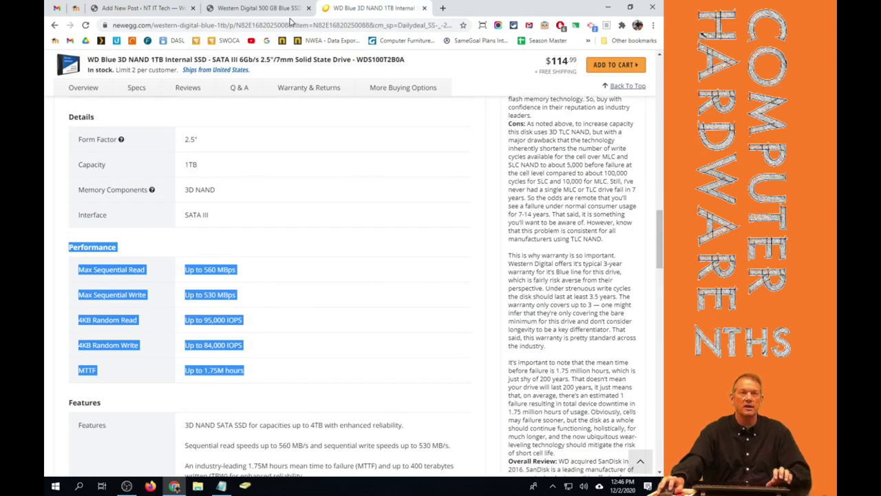
click(290, 26)
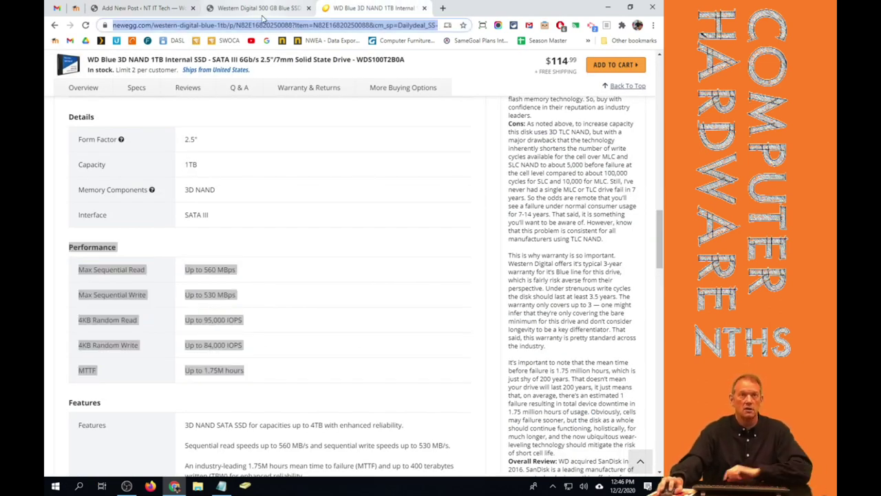
click(253, 8)
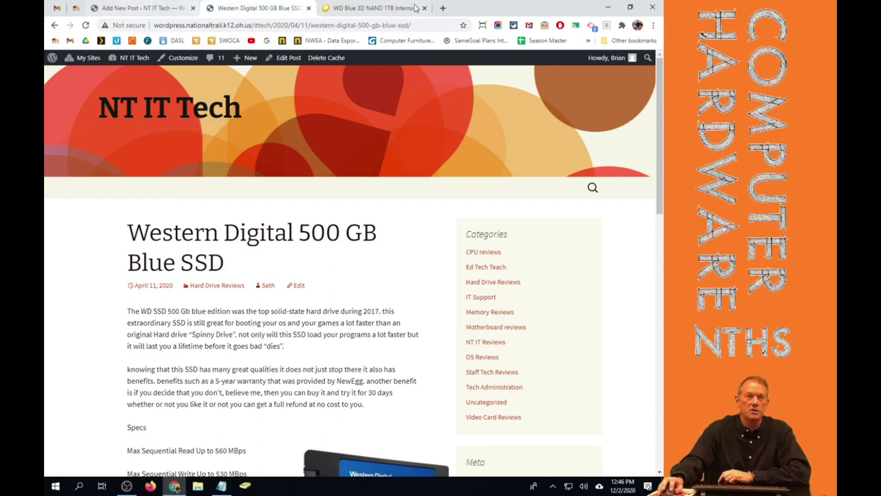
click(308, 8)
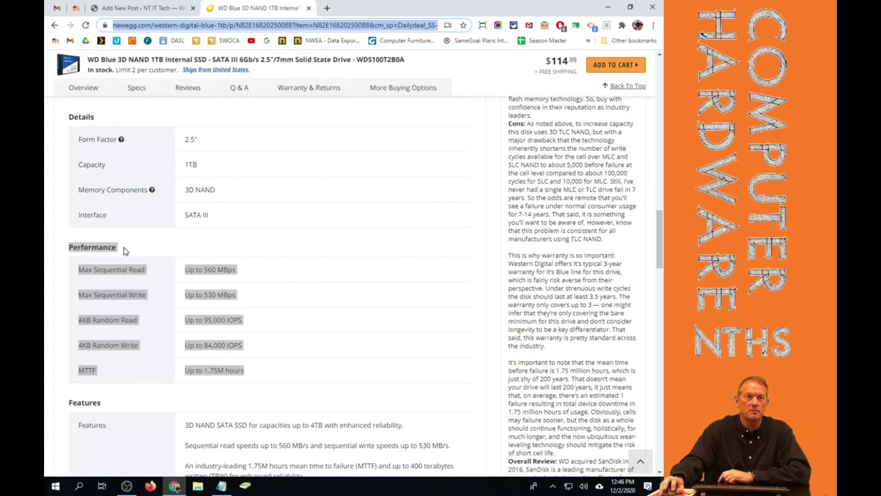
click(102, 7)
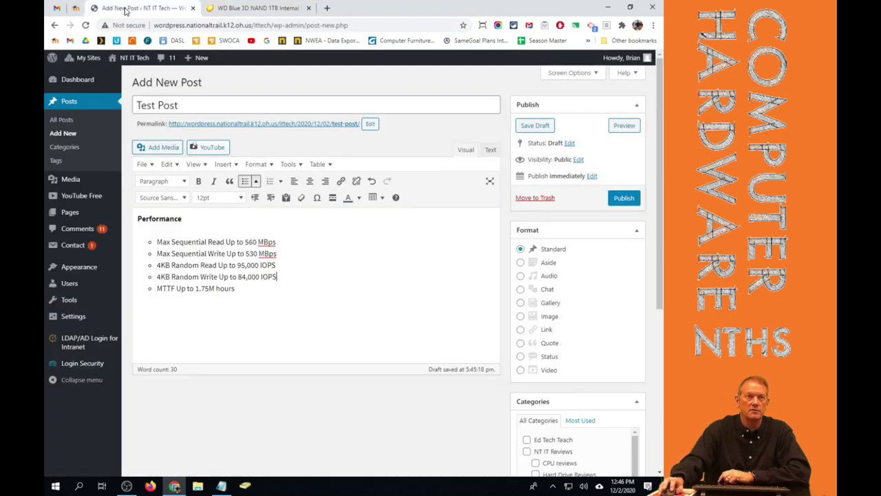
Link 'Performance' to the pasted Newegg URL, set to open in a new tab.
double_click(155, 216)
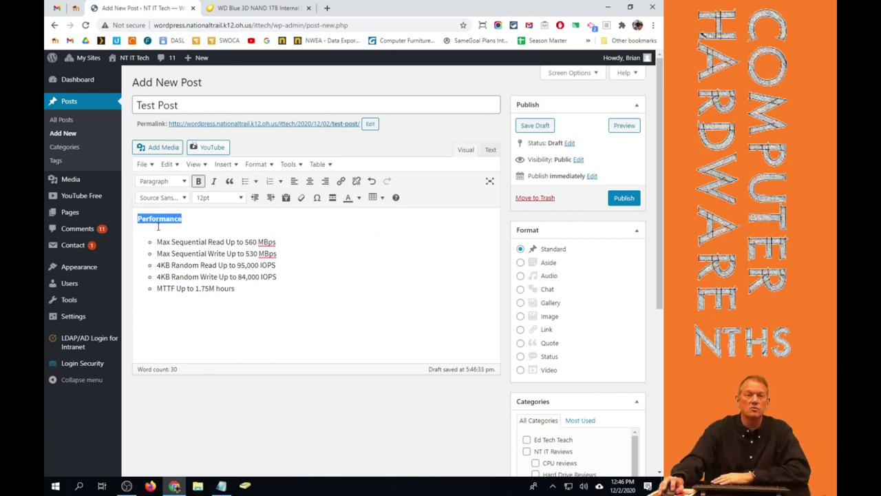
click(339, 181)
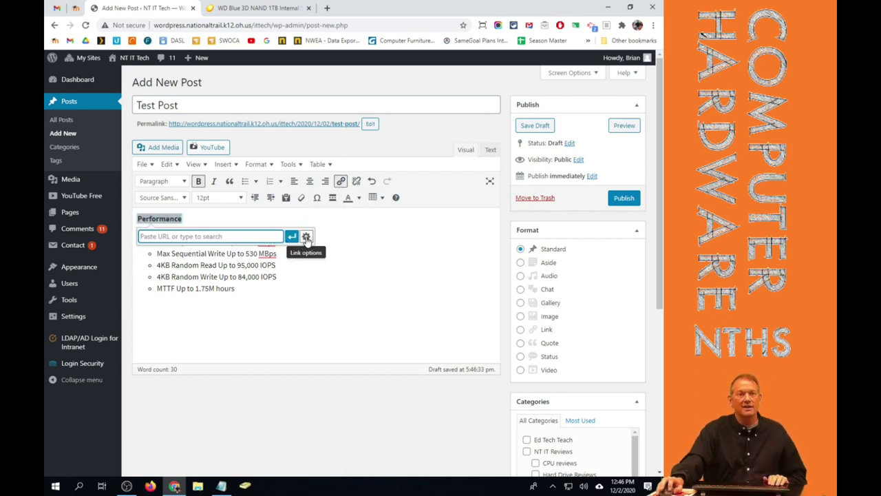
click(306, 237)
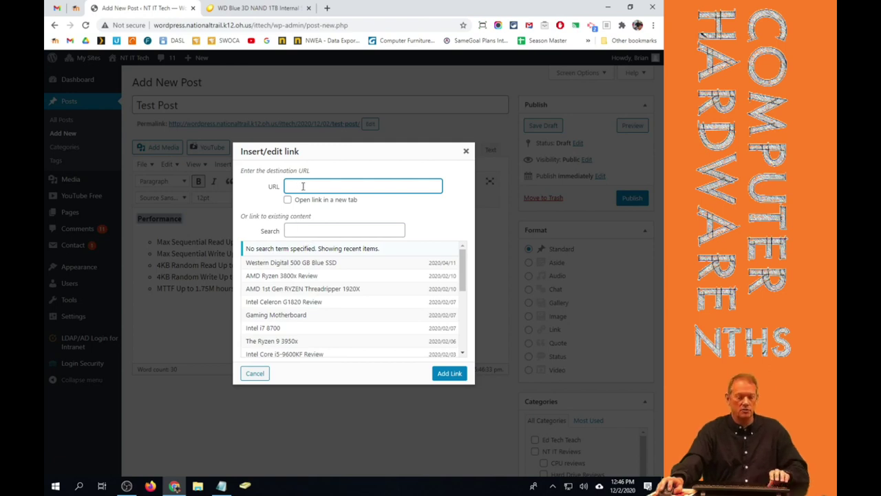
key(ctrl+v)
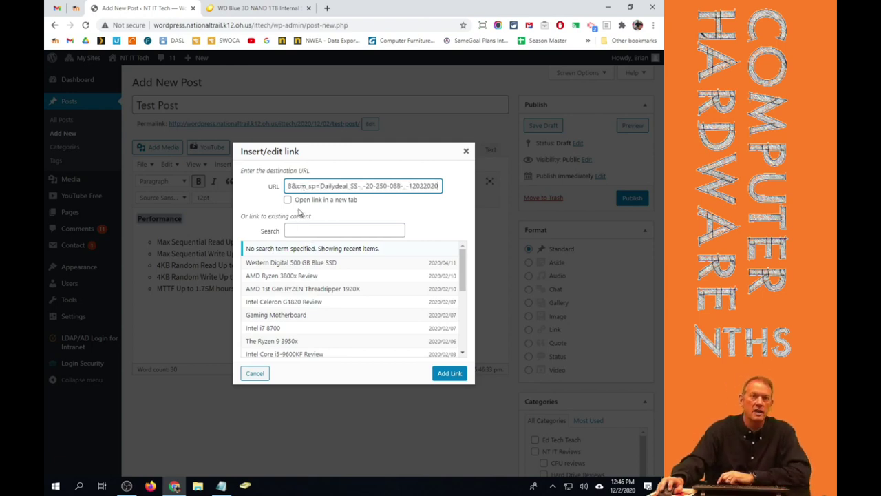
click(288, 200)
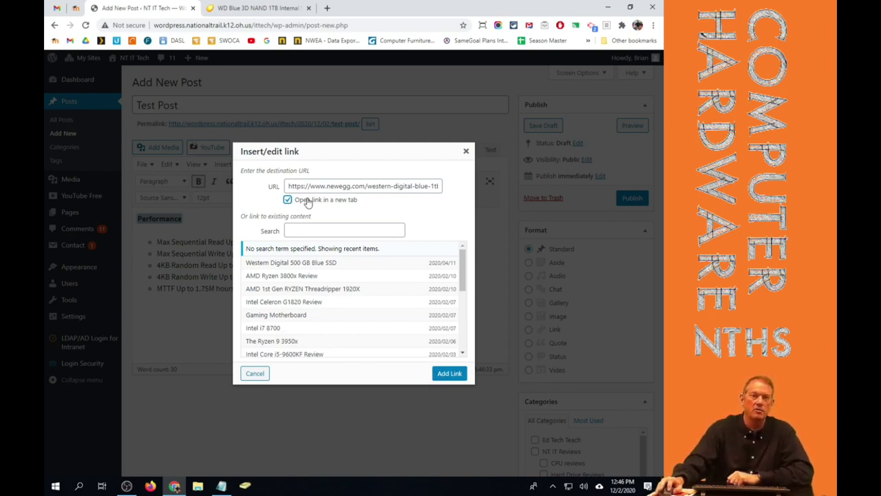
click(450, 376)
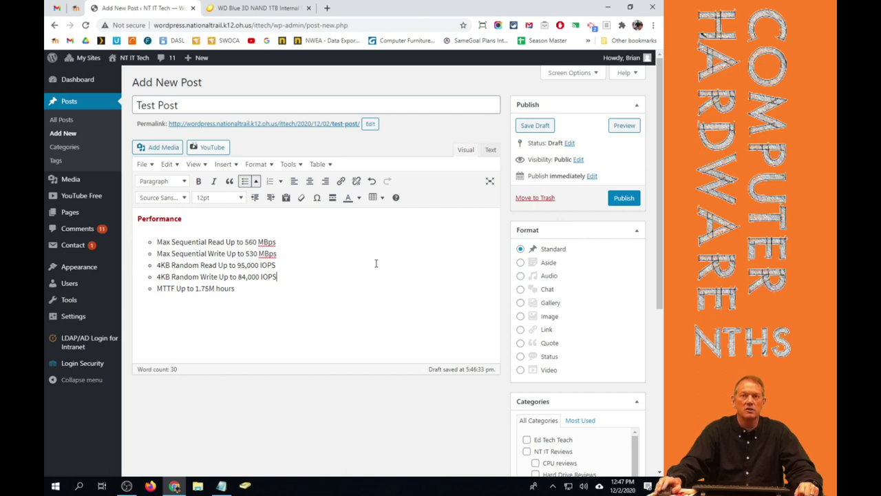
click(616, 128)
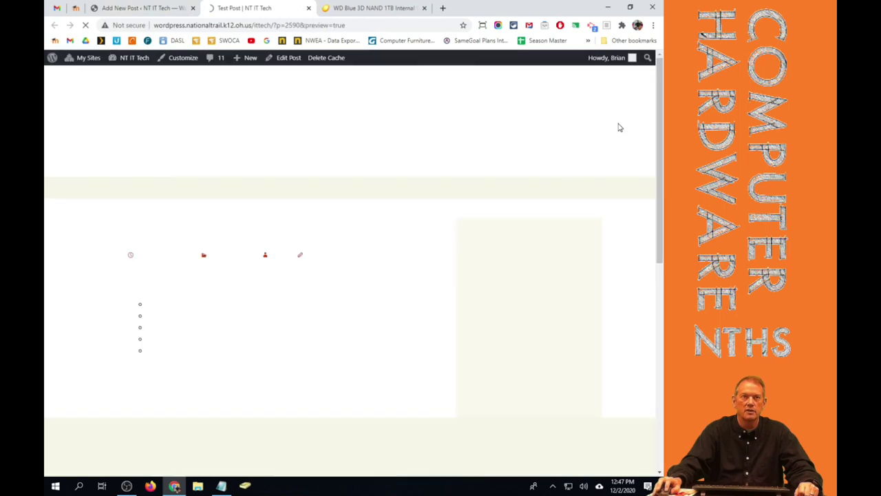
click(147, 286)
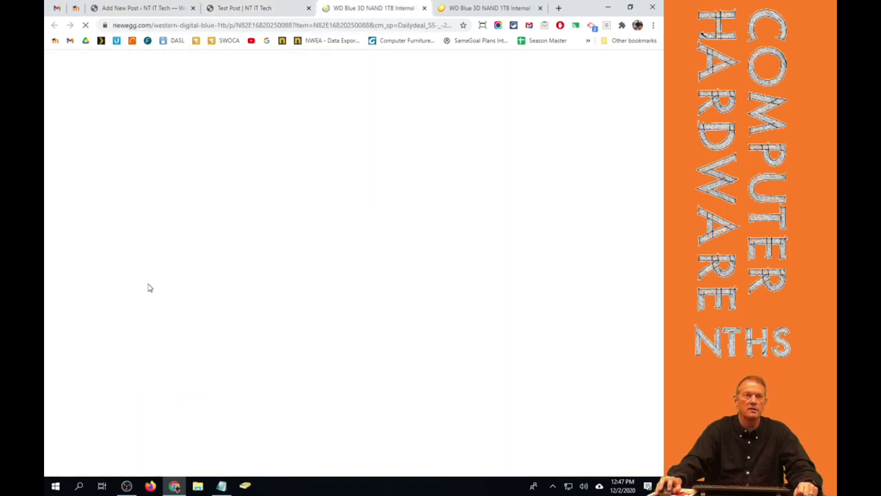
click(425, 8)
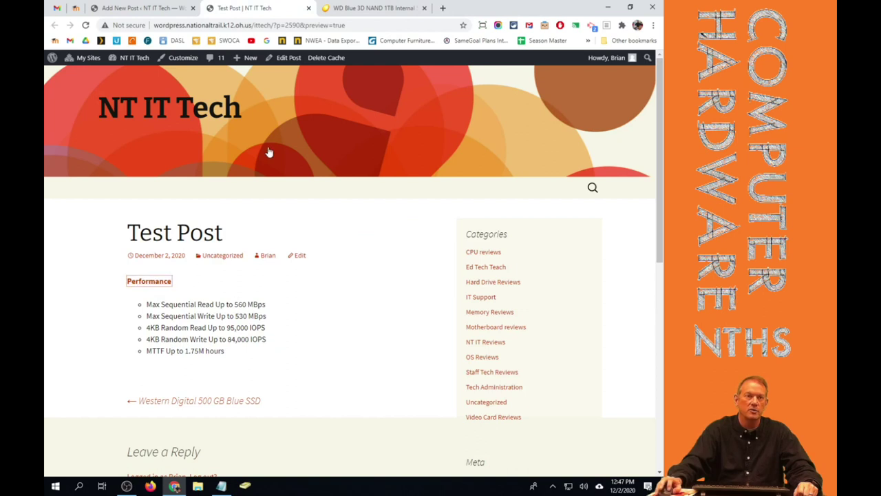
click(309, 8)
click(138, 8)
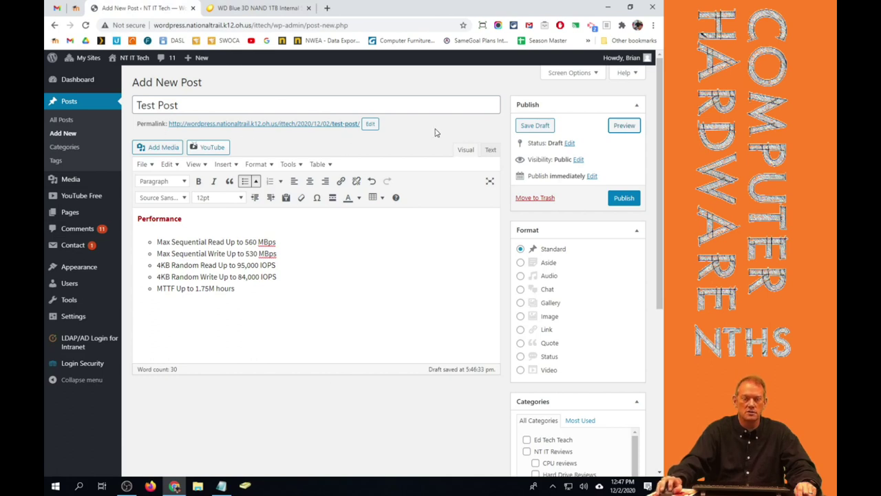
Save the Test Post with Save Draft in the Publish box.
click(528, 126)
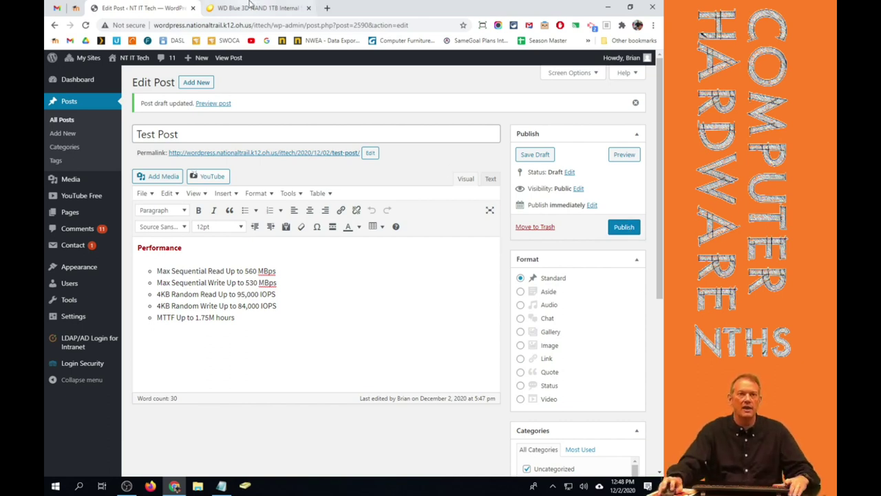
click(253, 8)
Select the 'WD Blue 3D NAND 1TB Internal SSD' product title at the top of the Newegg page.
scroll(153, 114, up, 15)
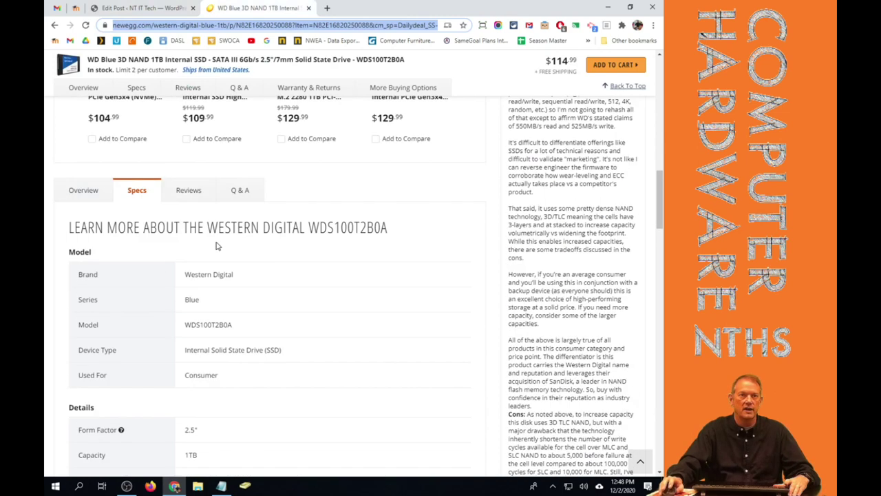
scroll(219, 238, up, 1)
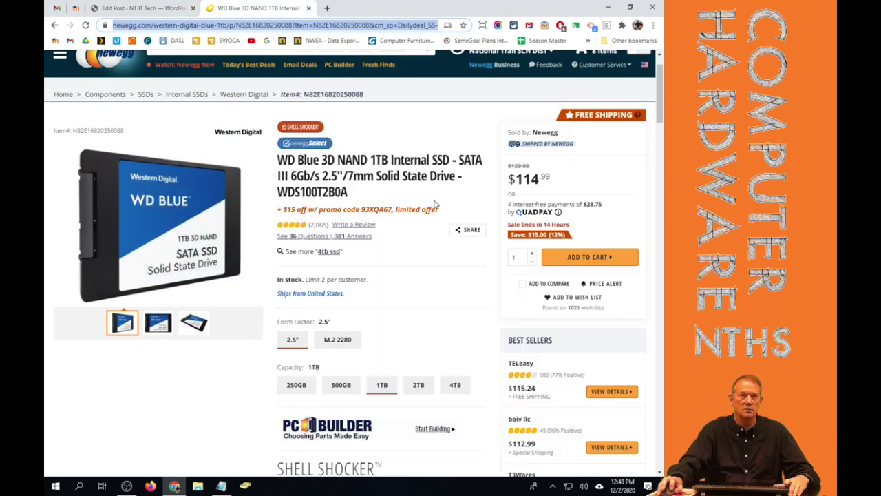
drag(279, 159, 451, 160)
key(ctrl+c)
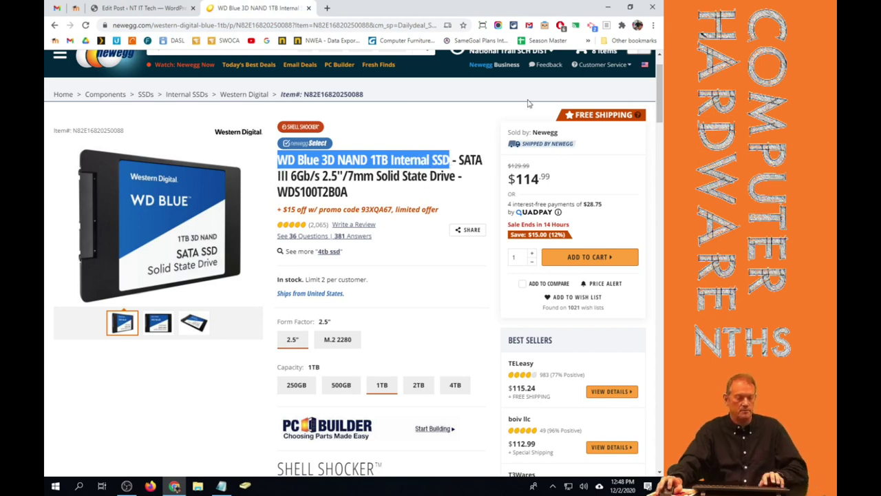
Replace the 'Test Post' title with 'WD Blue 3D NAND 1TB Internal SSD Review' and save the draft.
click(150, 8)
triple_click(218, 133)
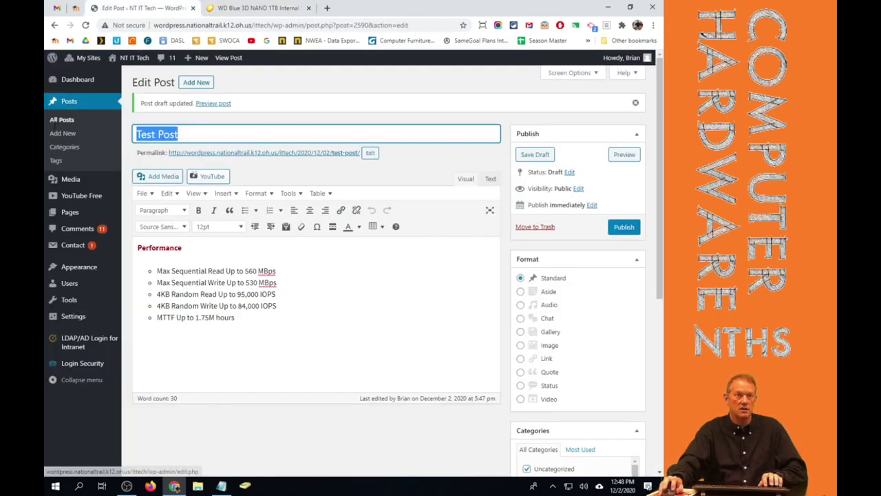
key(ctrl+v)
text(Re)
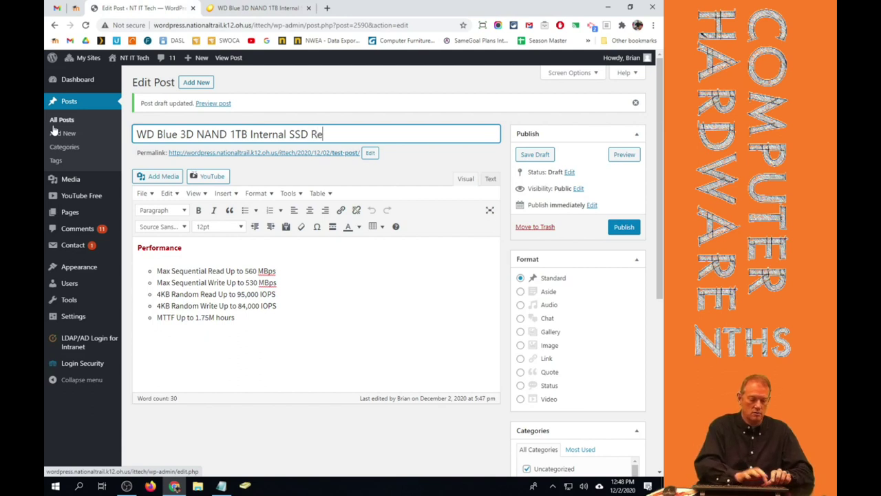
text(view)
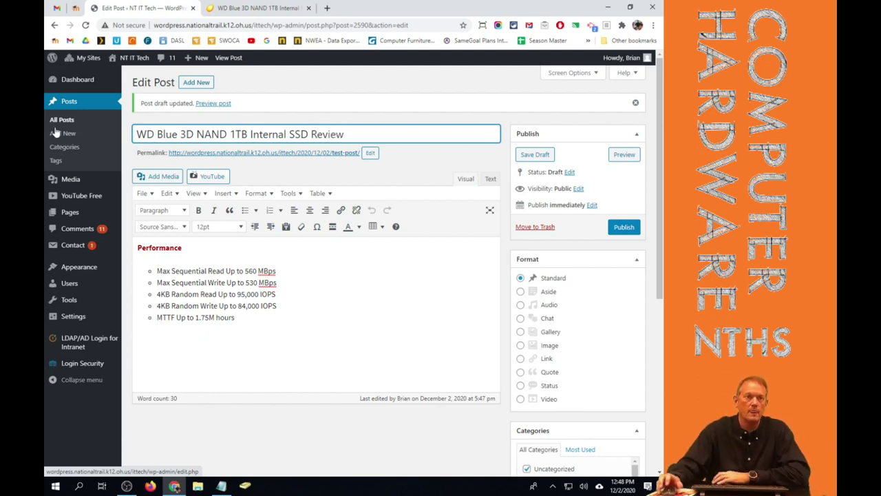
click(536, 154)
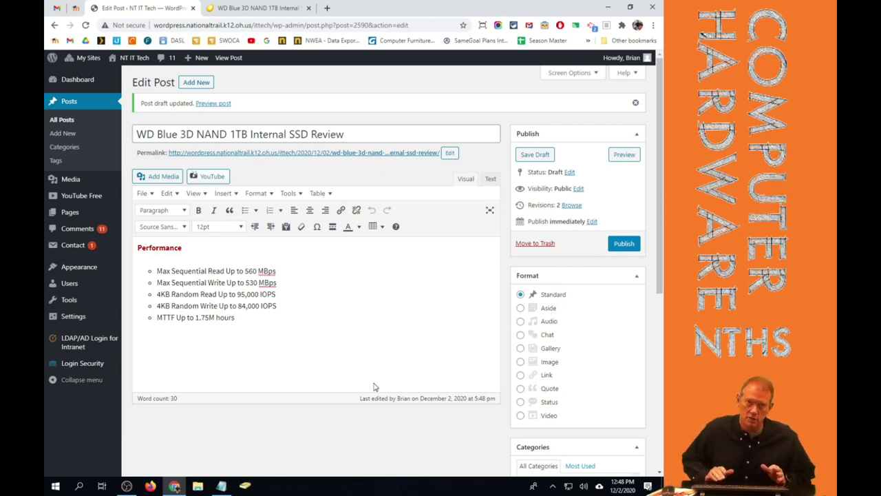
Save the main Newegg product photo to the Desktop as 20-250-088-V03.jpg.
click(256, 8)
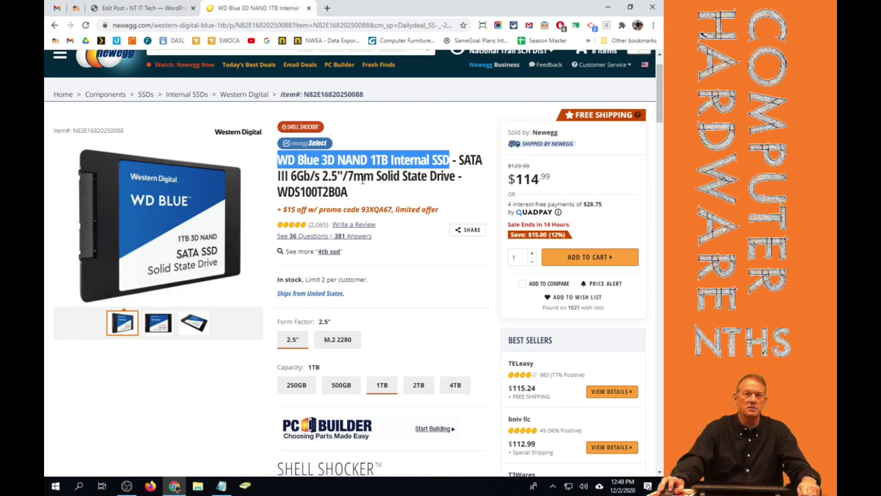
click(170, 228)
right_click(315, 199)
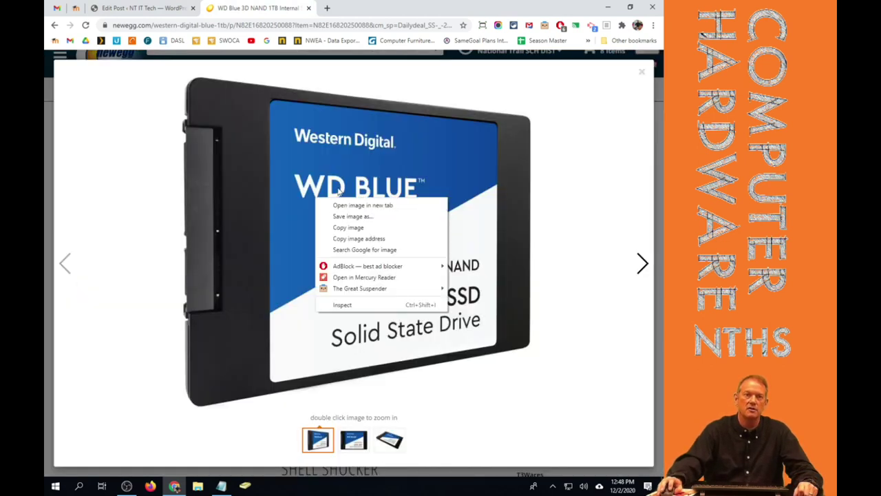
click(368, 217)
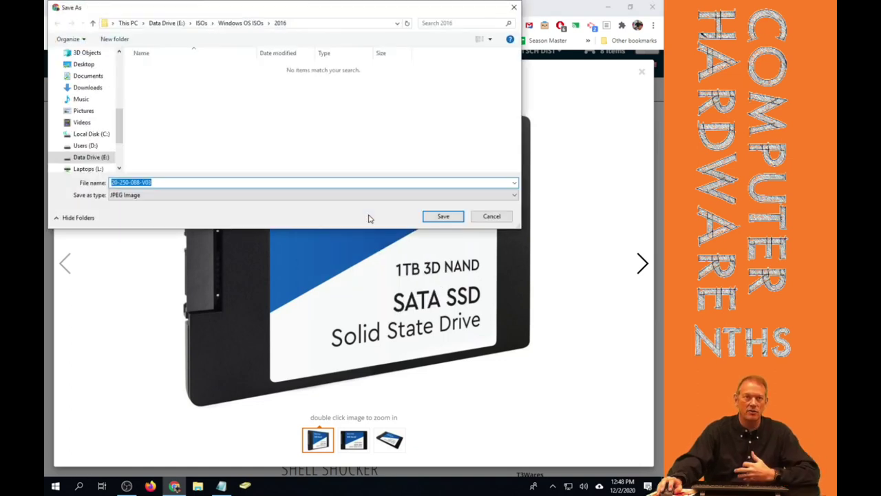
click(86, 64)
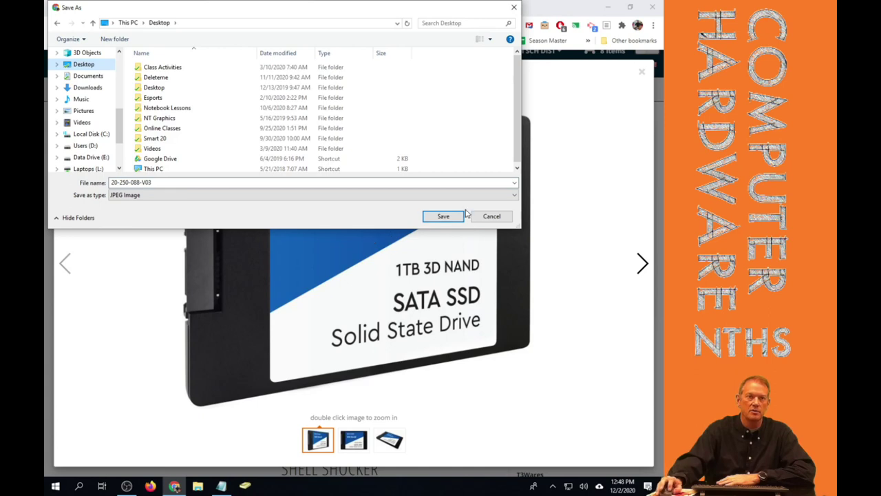
click(444, 216)
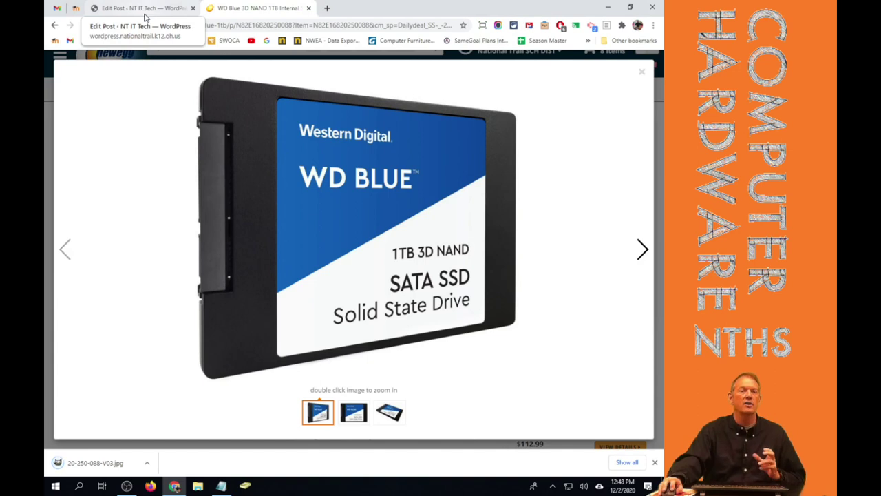
Browse the angled, front and first product photos in the image viewer.
click(396, 416)
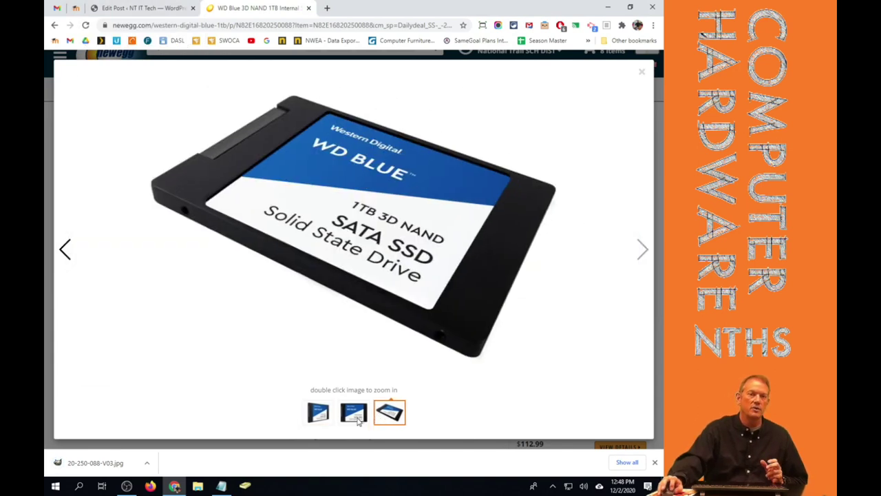
click(357, 420)
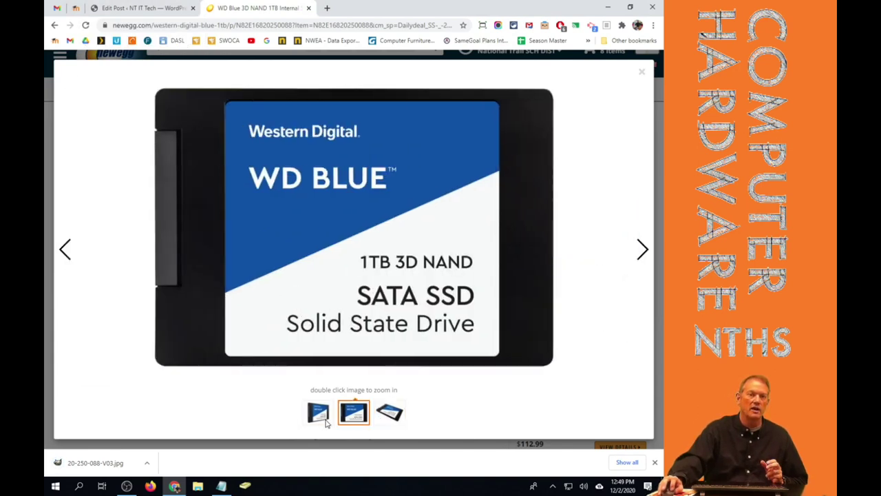
click(325, 420)
Insert an empty line at the top of the post body, above the red Performance label.
click(153, 11)
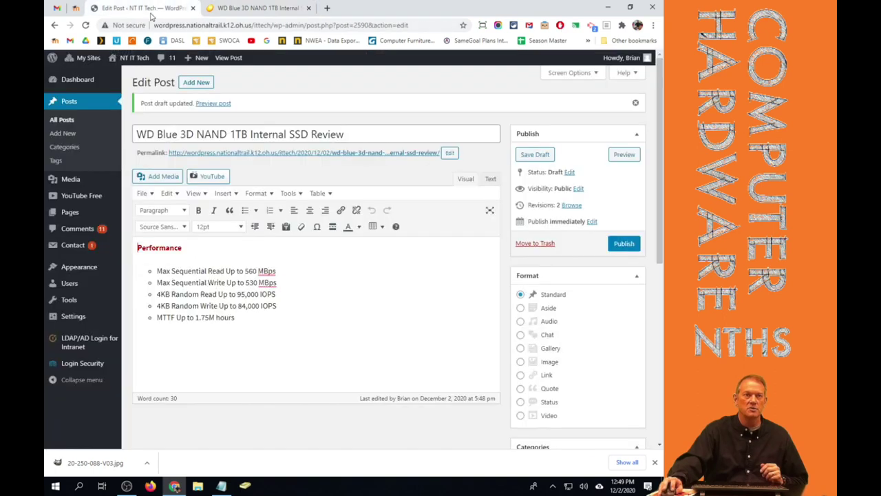
key(shift+End)
key(ctrl+v)
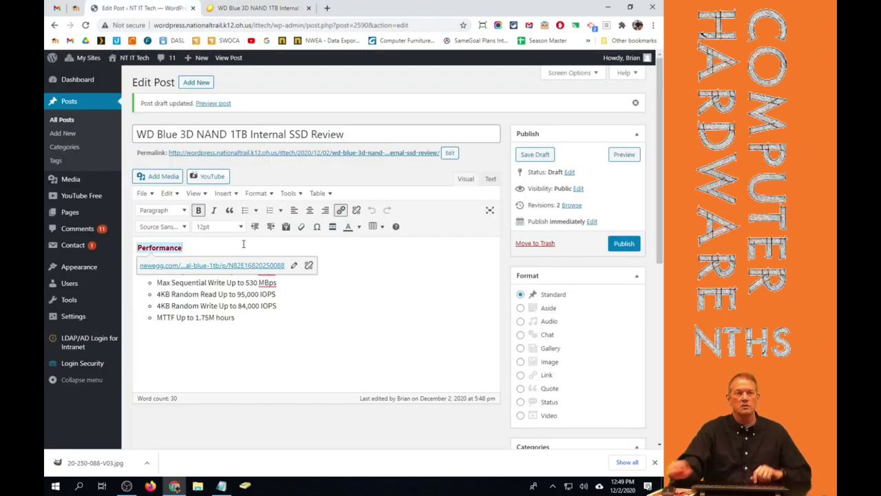
key(Right)
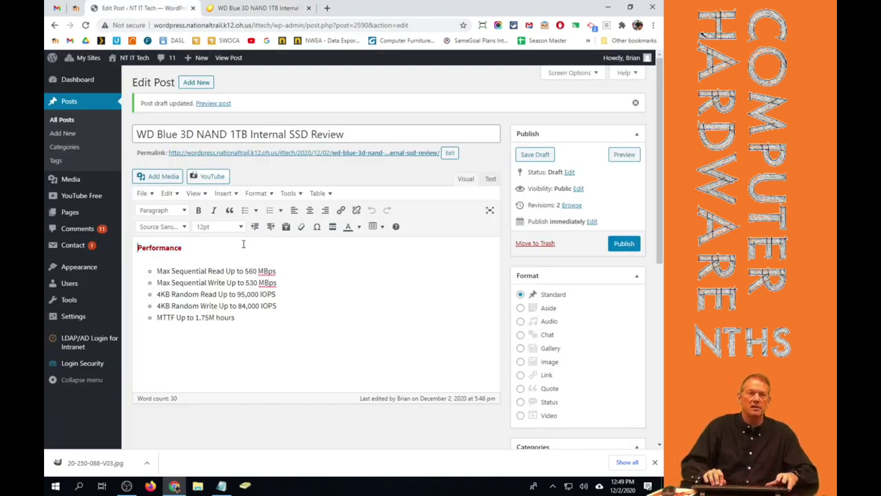
key(Home)
key(Return)
key(Up)
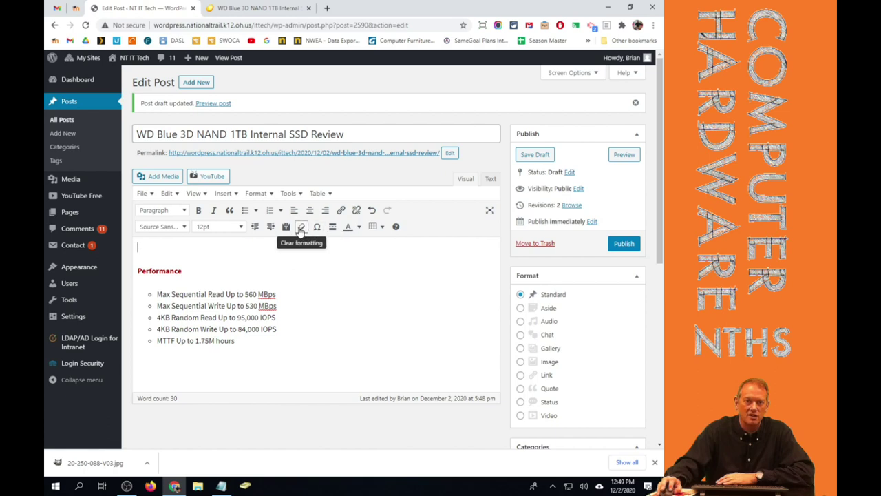
In Add Media, select the existing WD Blue image and upload 20-250-088-V03 from the Desktop.
click(152, 179)
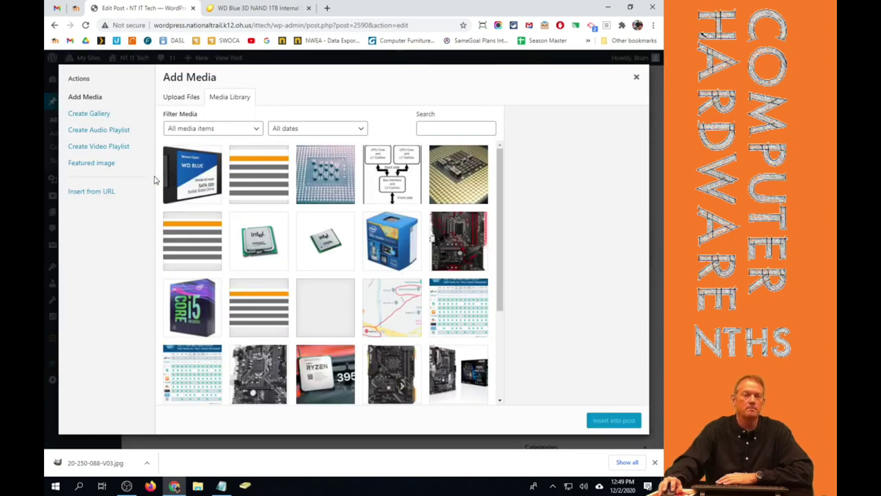
click(201, 192)
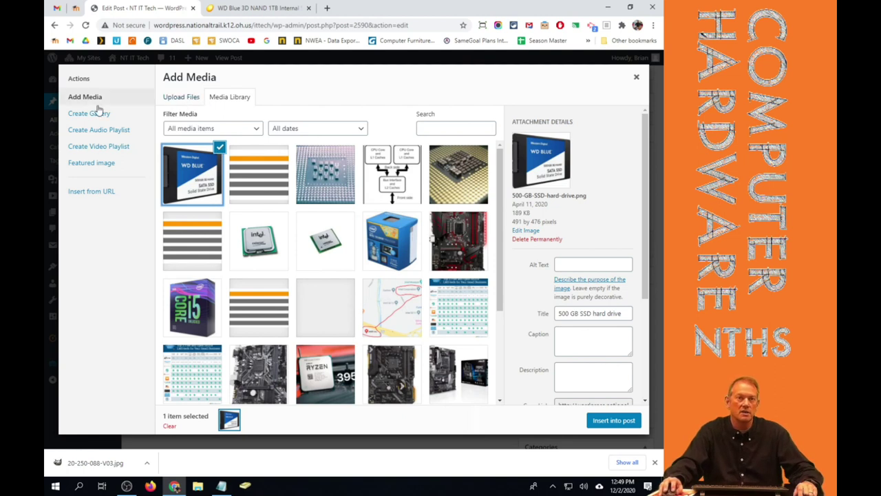
click(182, 101)
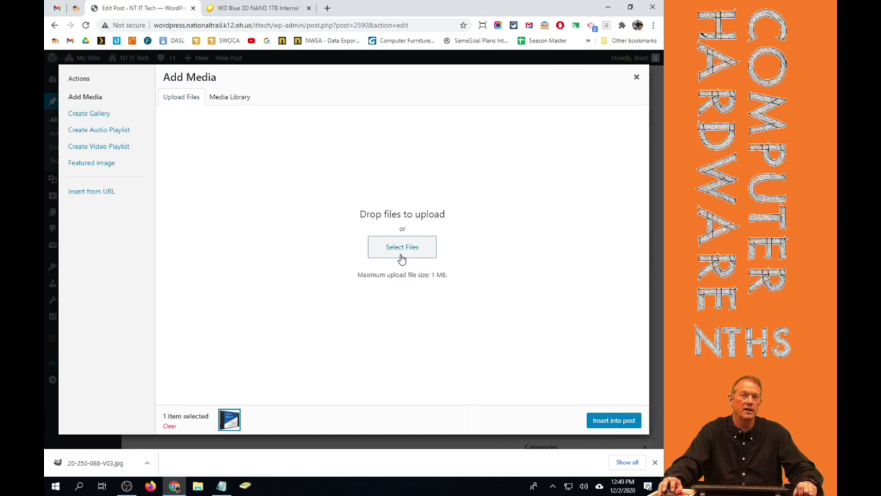
click(402, 254)
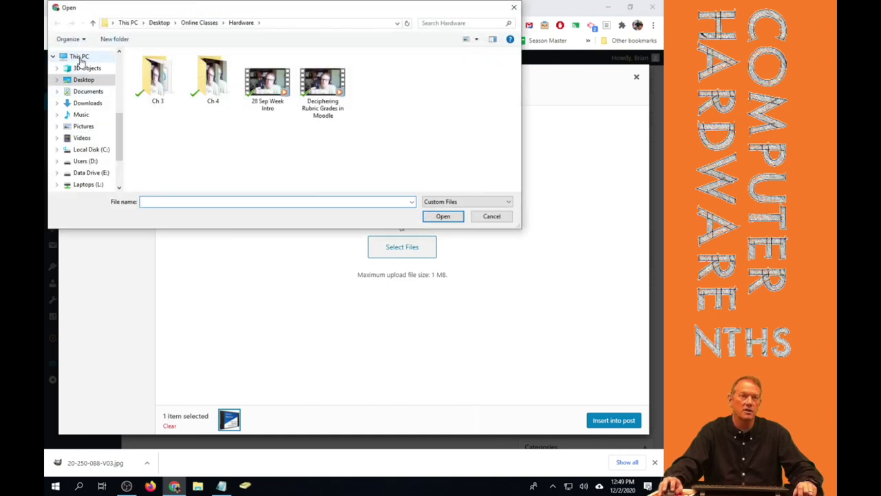
scroll(85, 122, up, 1)
click(86, 103)
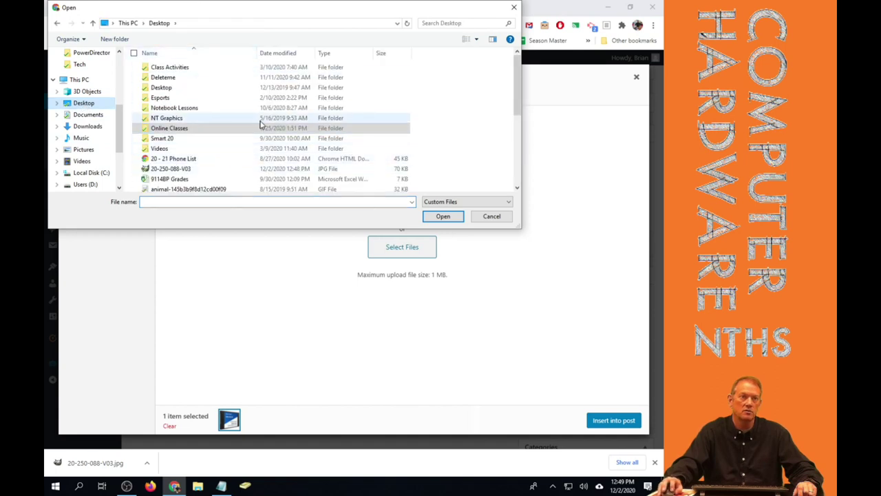
click(276, 54)
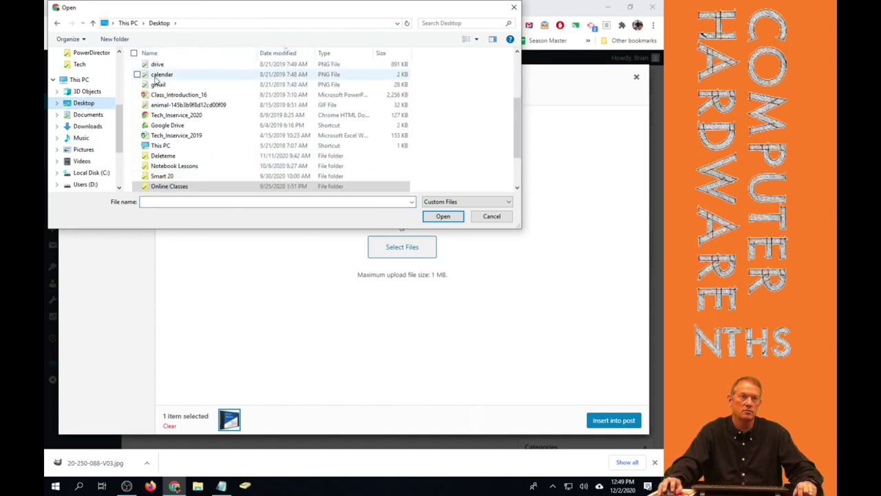
scroll(231, 159, up, 3)
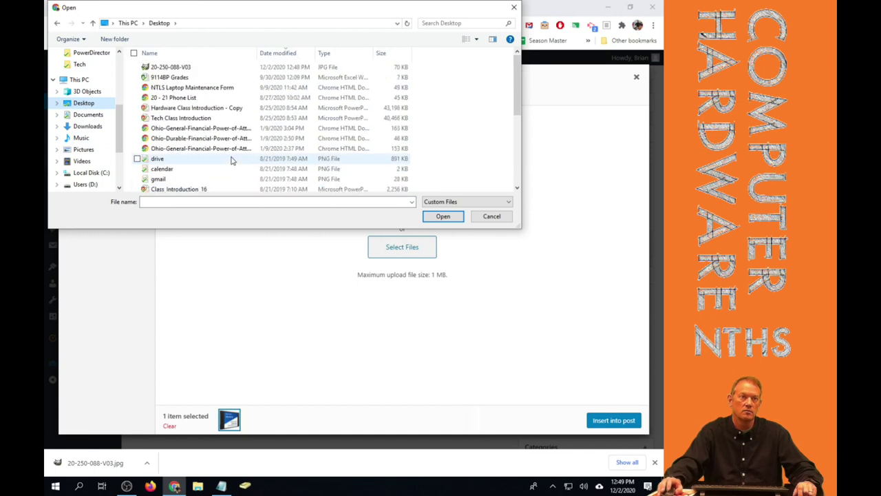
double_click(168, 67)
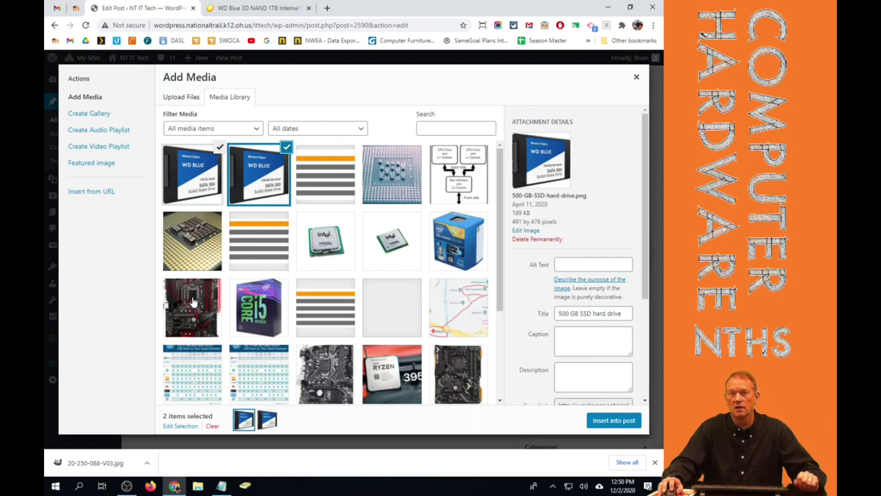
Add alt text 'WD Blue Drive Image', keep Media File link and Thumbnail size, and insert both images.
click(567, 267)
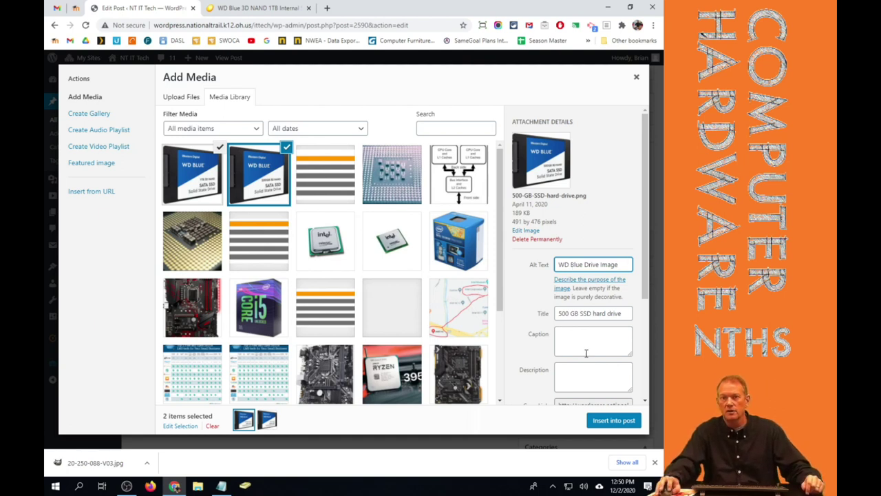
scroll(590, 317, down, 2)
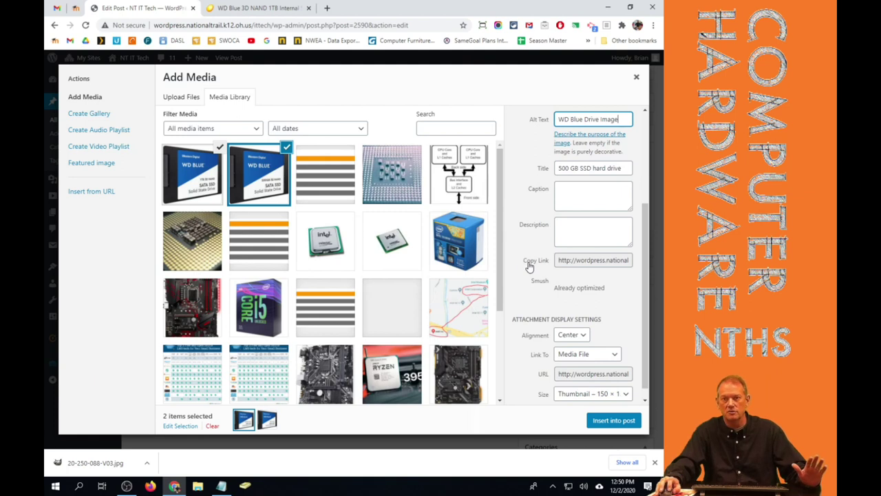
scroll(609, 289, down, 1)
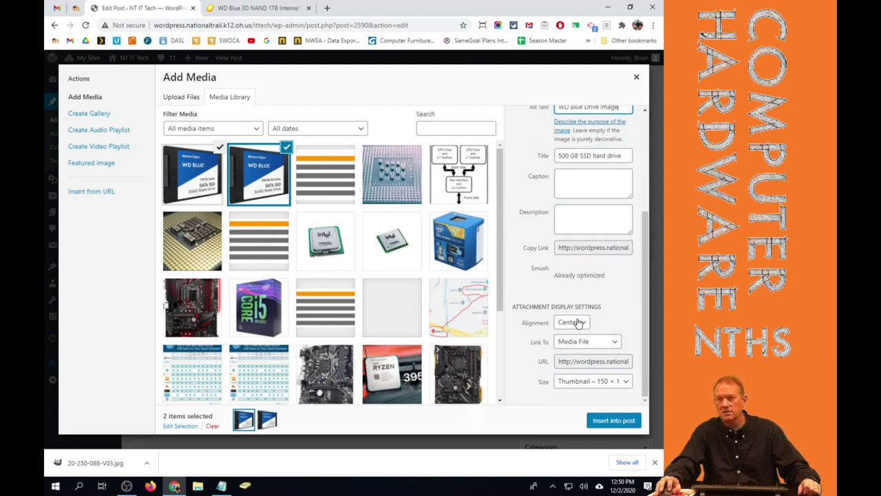
click(585, 342)
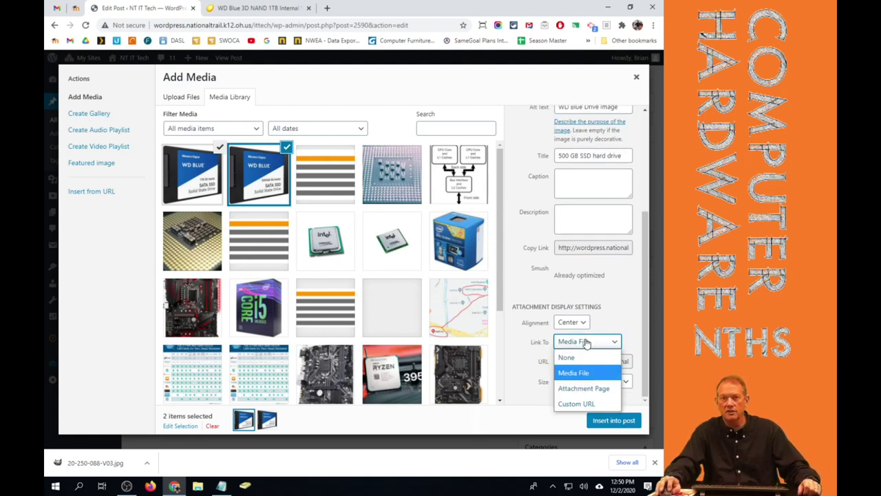
click(584, 373)
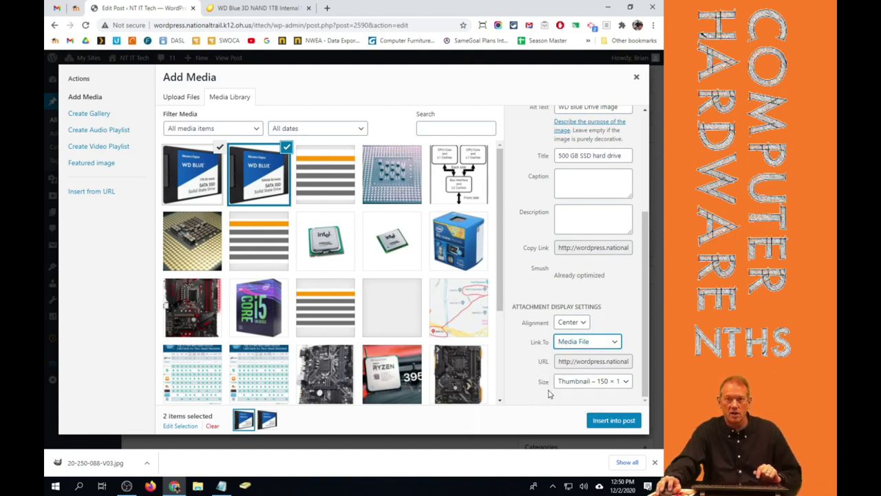
click(577, 385)
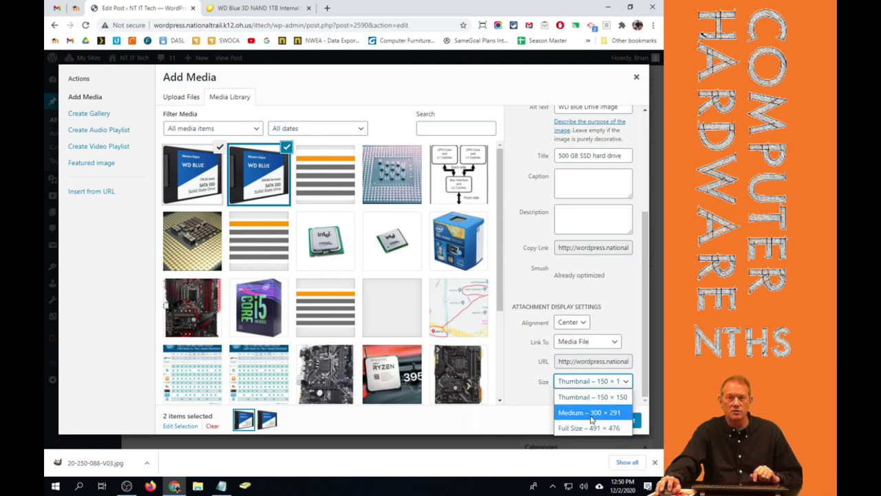
click(595, 398)
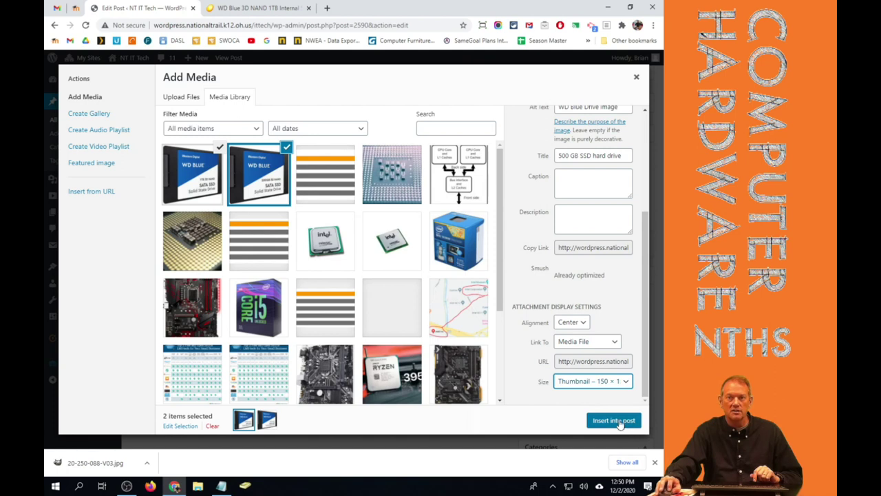
click(618, 421)
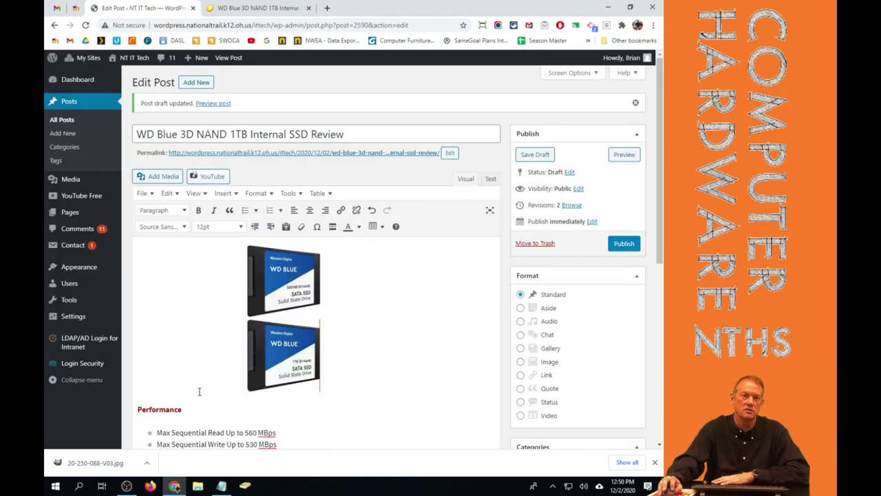
Delete both images from the post and insert only the newly uploaded 1TB SSD image.
click(265, 303)
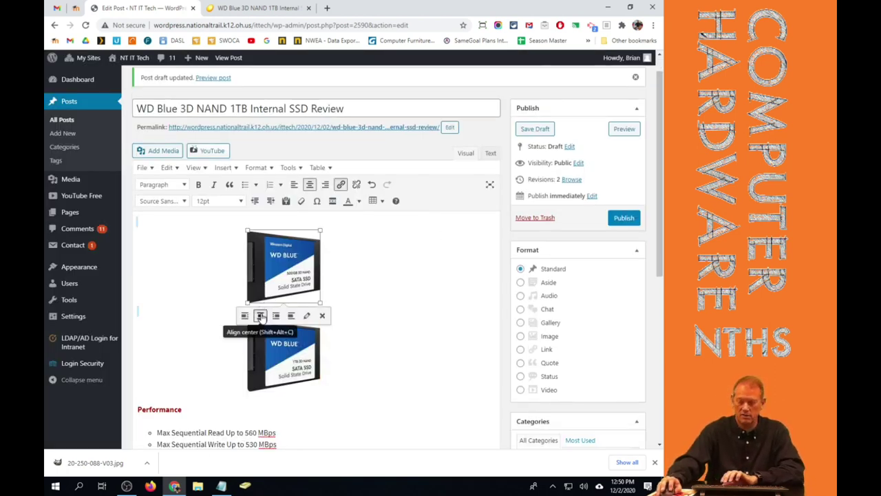
key(Delete)
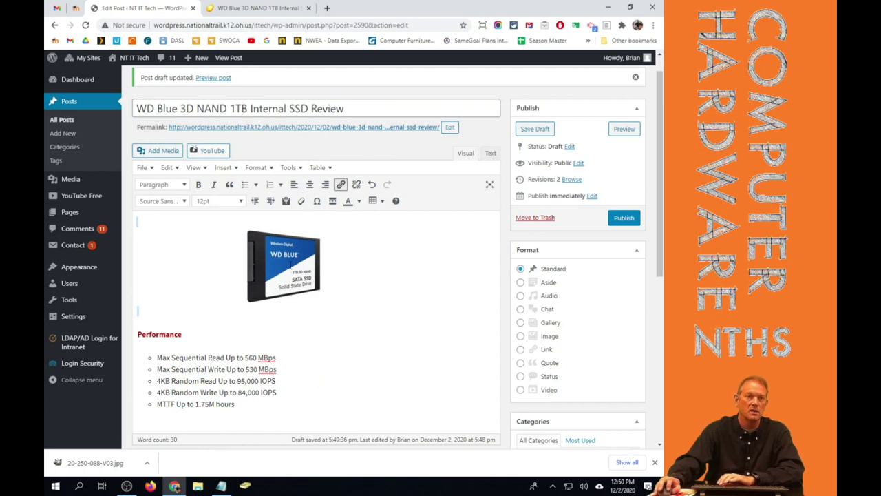
click(281, 275)
key(Delete)
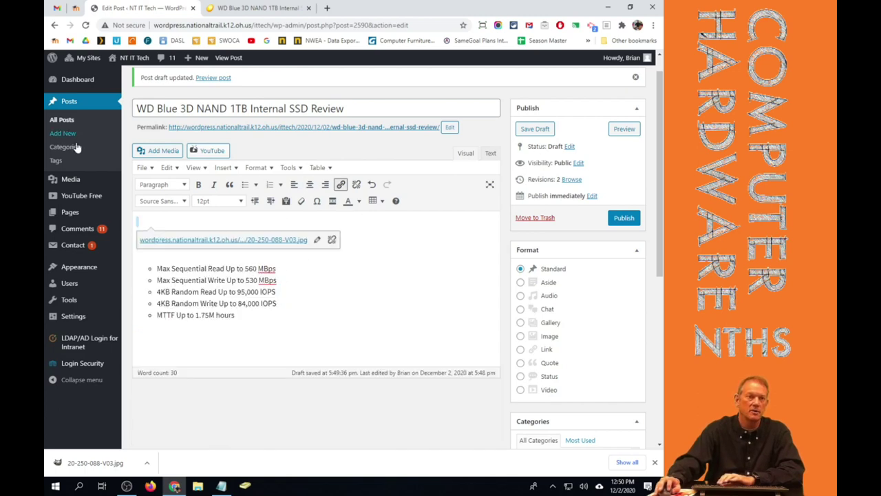
click(157, 150)
click(210, 177)
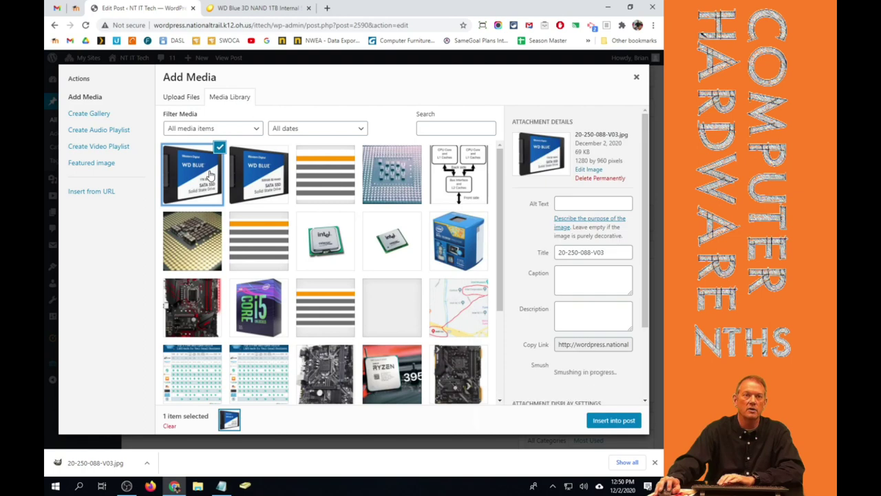
click(614, 420)
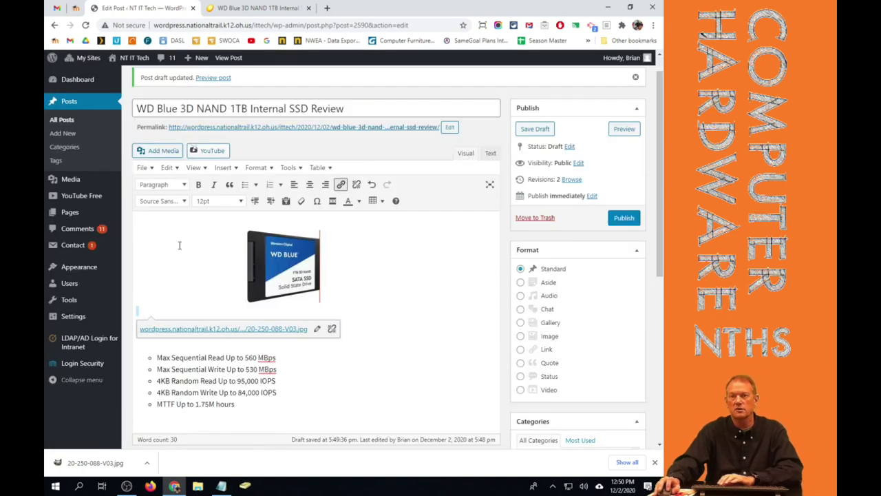
Shrink the SSD image to a small thumbnail and align it left.
click(274, 268)
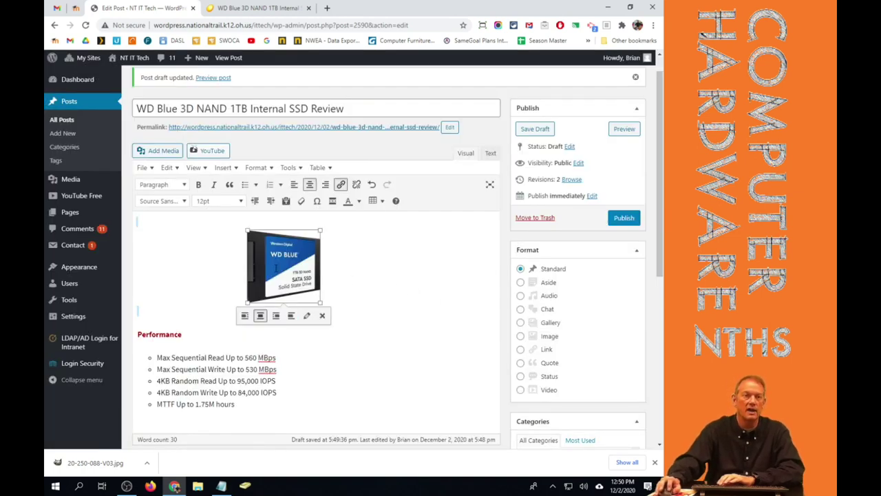
drag(319, 227, 279, 262)
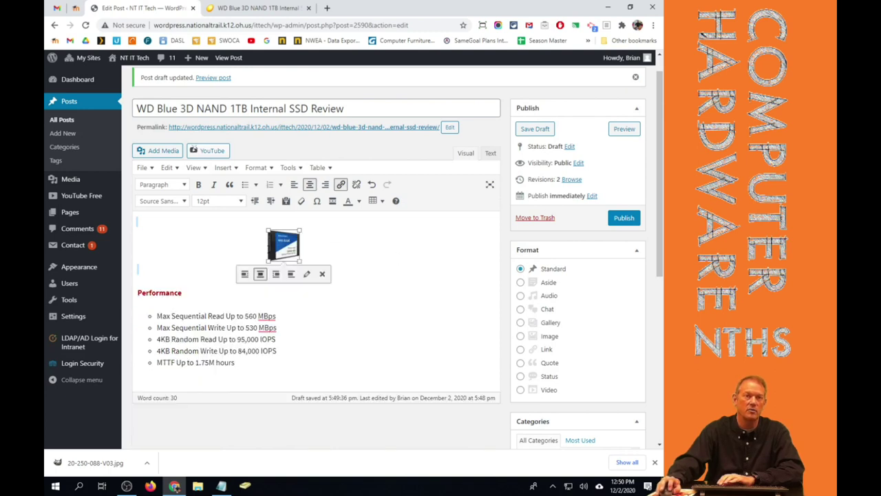
click(245, 274)
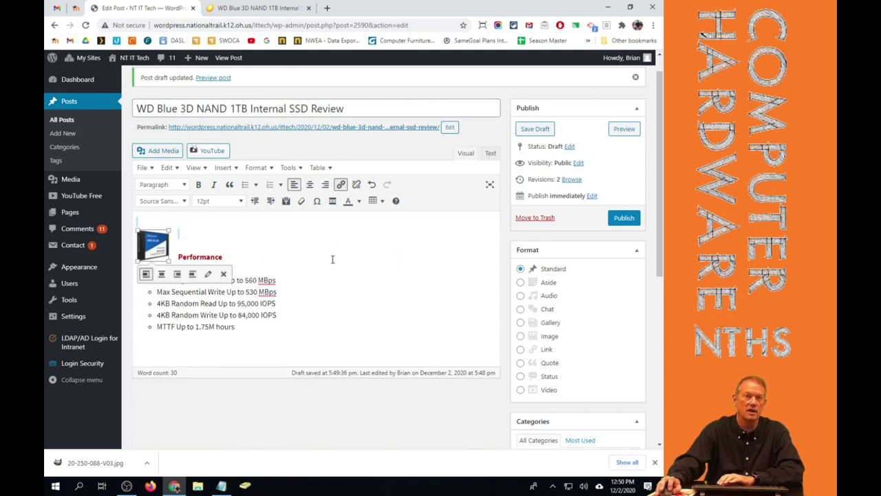
Save the draft and verify in the preview that the thumbnail opens the full-size drive photo.
click(547, 130)
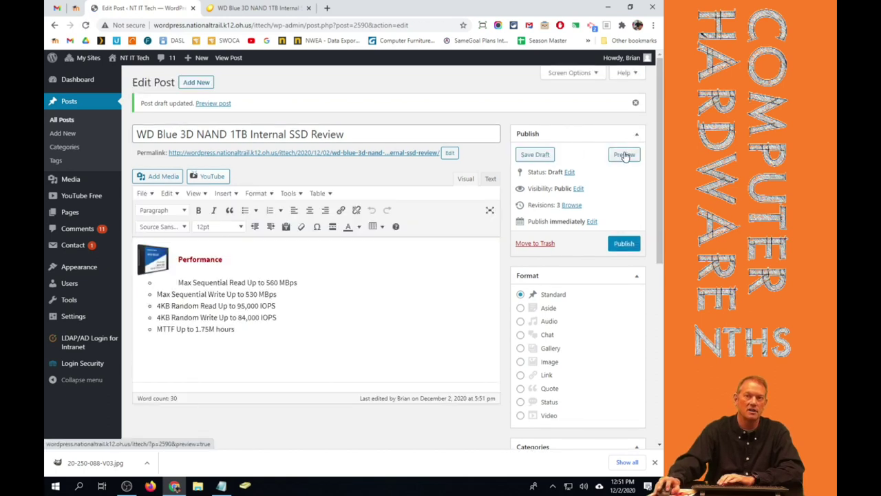
click(624, 156)
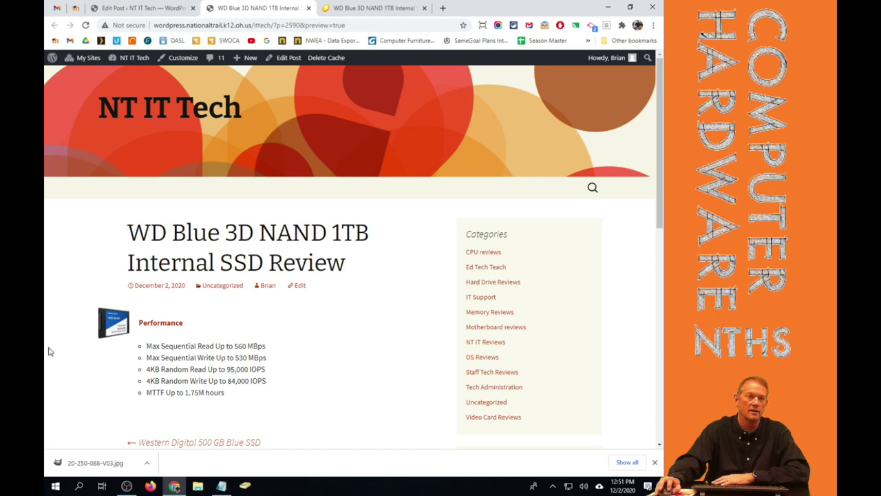
click(115, 331)
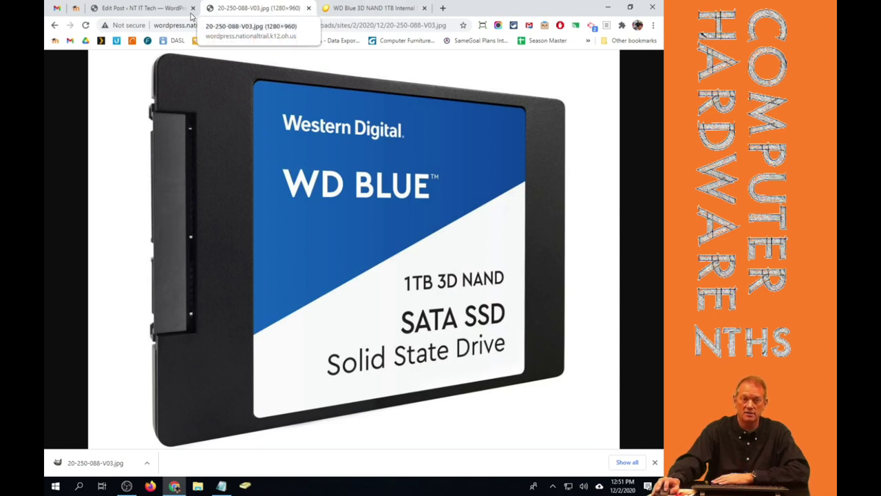
click(54, 24)
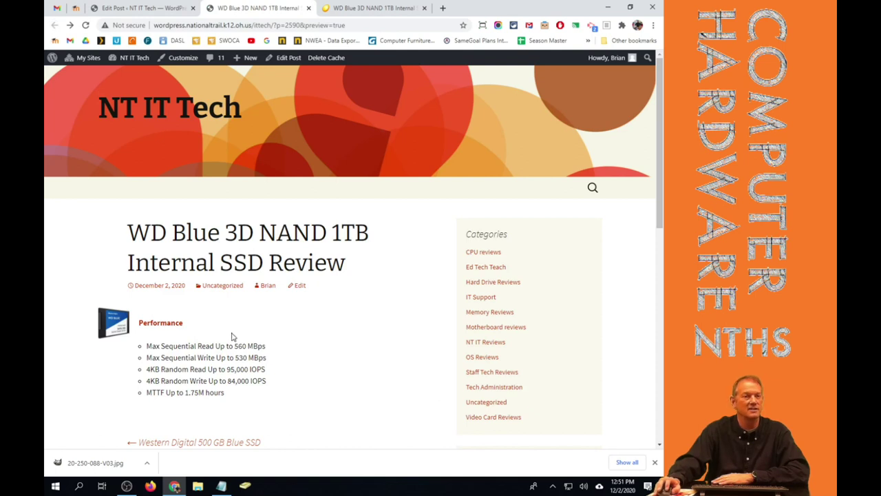
click(141, 8)
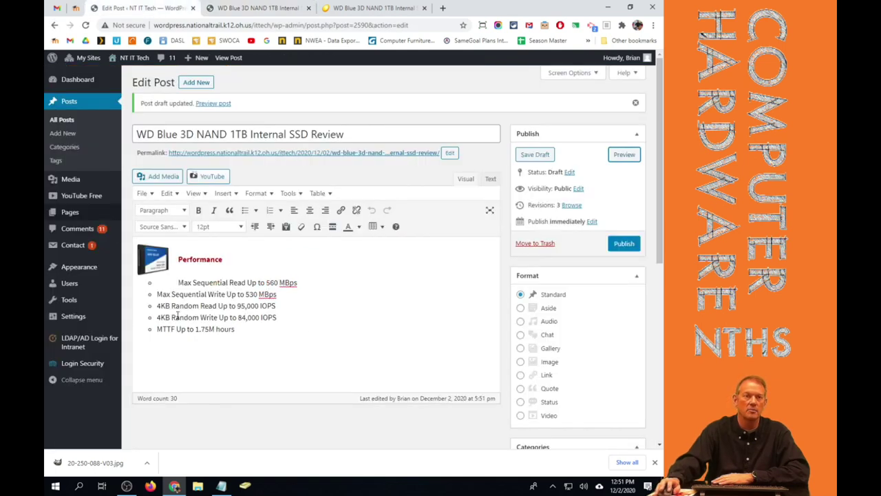
In the SSD image's details, link it to the media file, opening in a new tab.
click(159, 262)
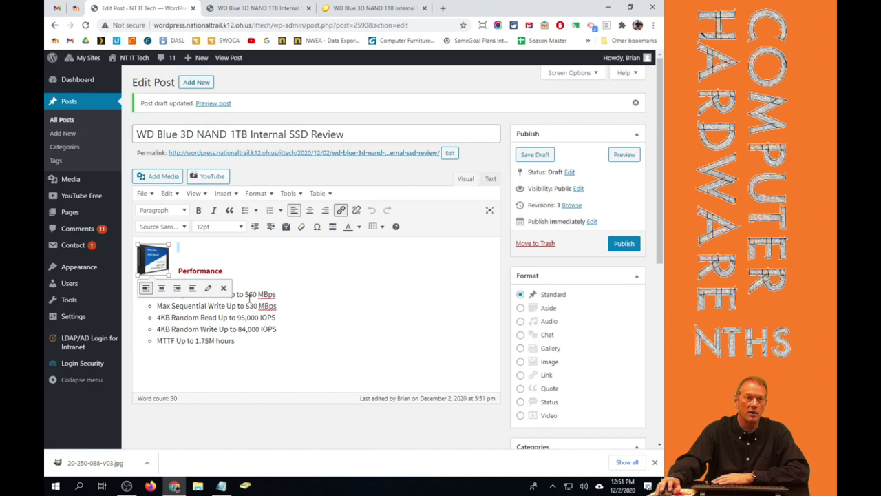
click(208, 288)
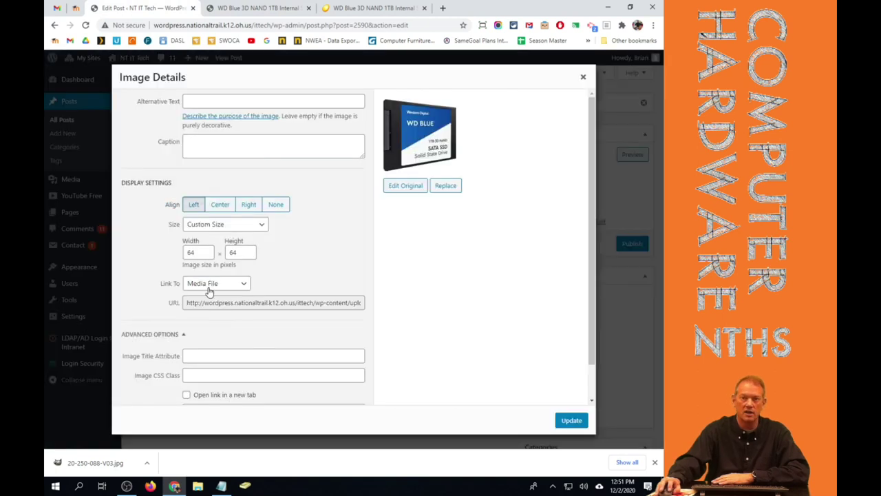
click(186, 394)
scroll(213, 307, down, 1)
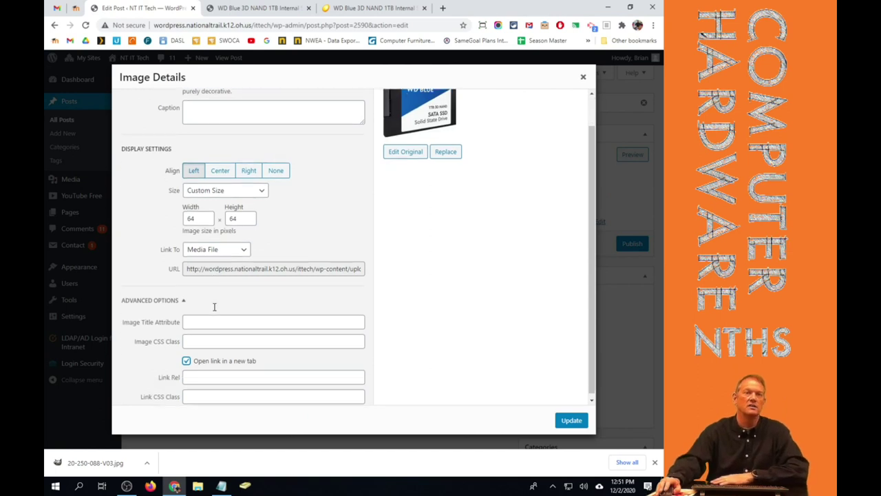
click(573, 422)
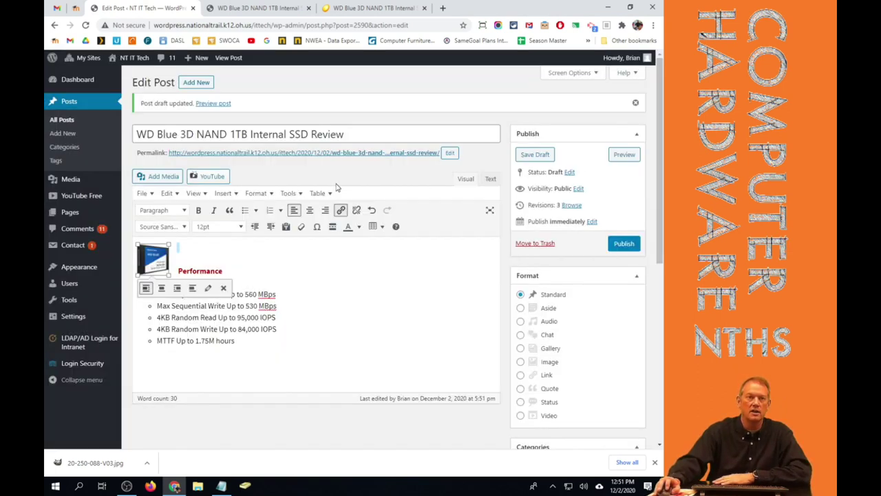
Preview the draft and test that the thumbnail opens the full-size image in a new tab.
click(624, 154)
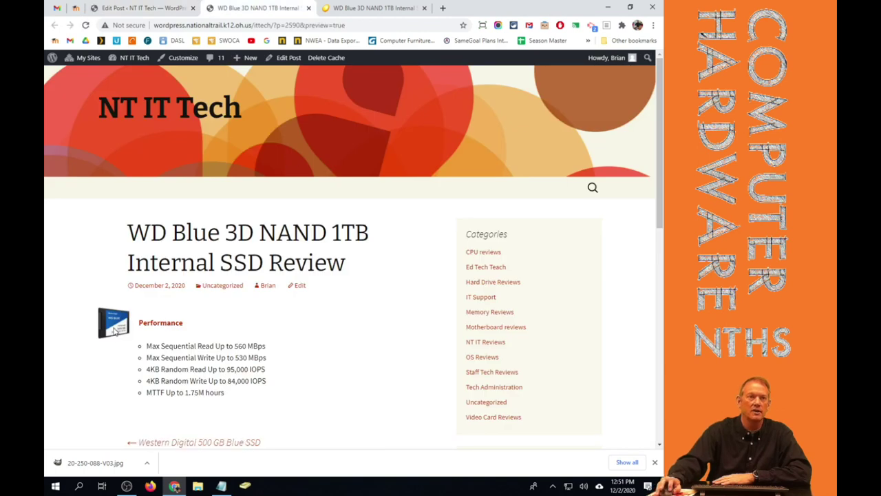
click(114, 328)
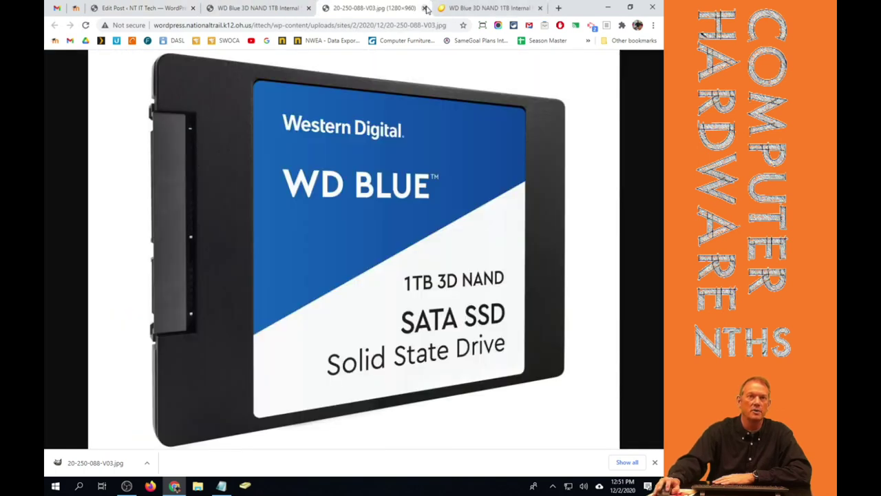
click(424, 8)
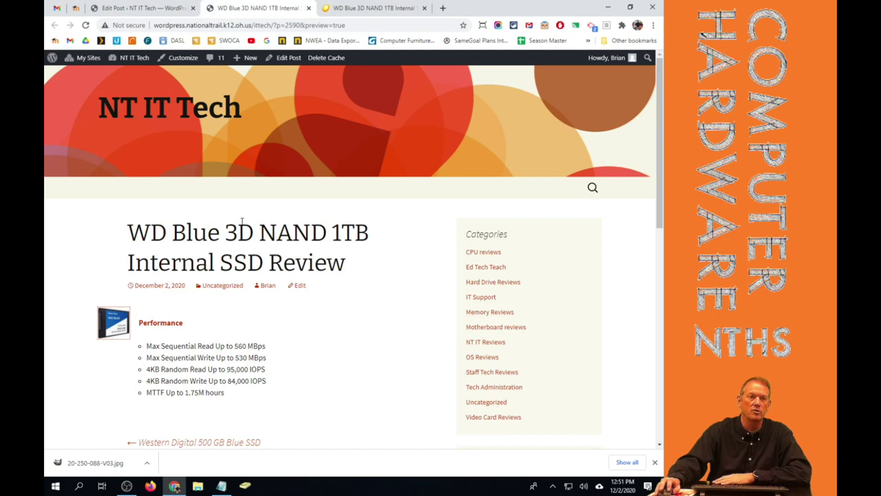
click(144, 8)
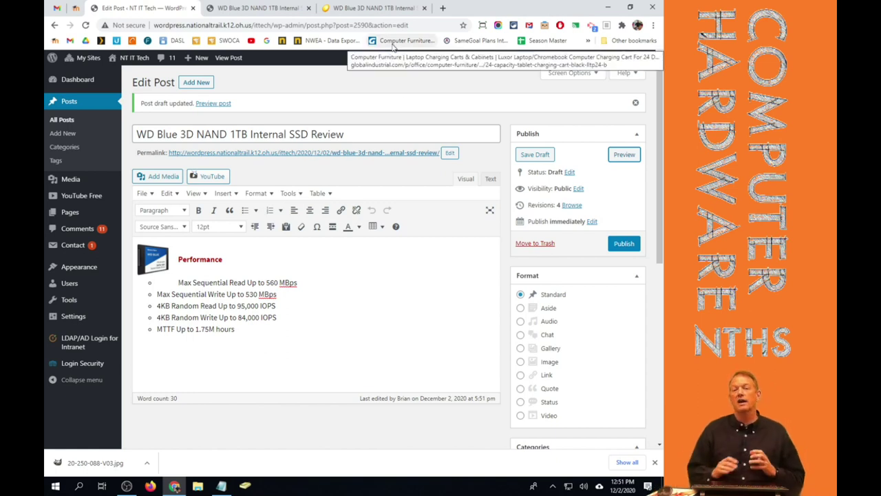
click(216, 177)
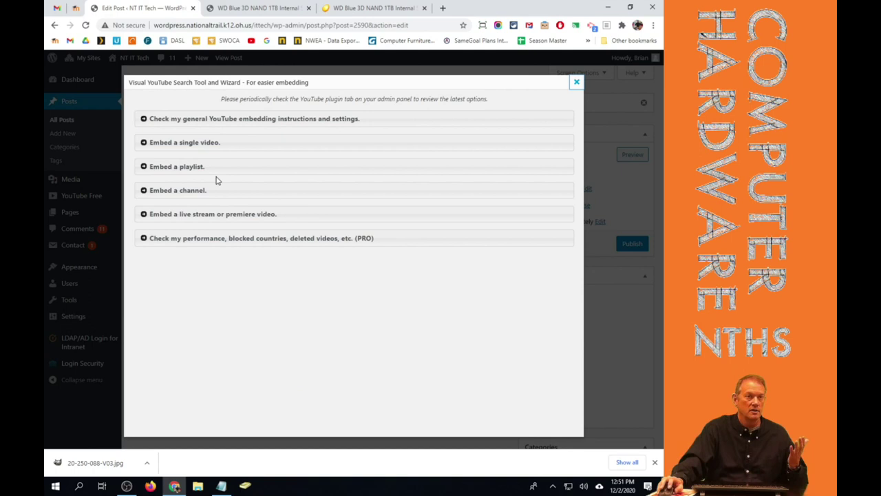
click(576, 84)
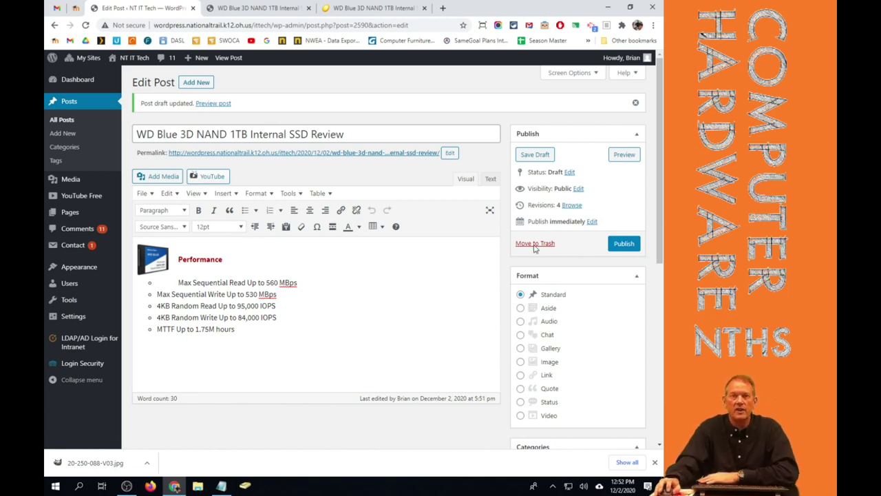
In the Categories box, uncheck Uncategorized and check Hard Drive Reviews.
scroll(590, 242, down, 4)
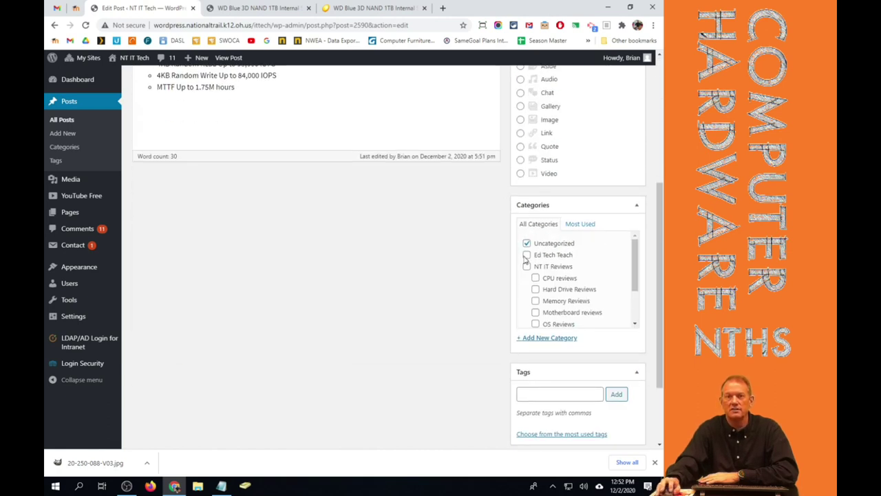
click(527, 244)
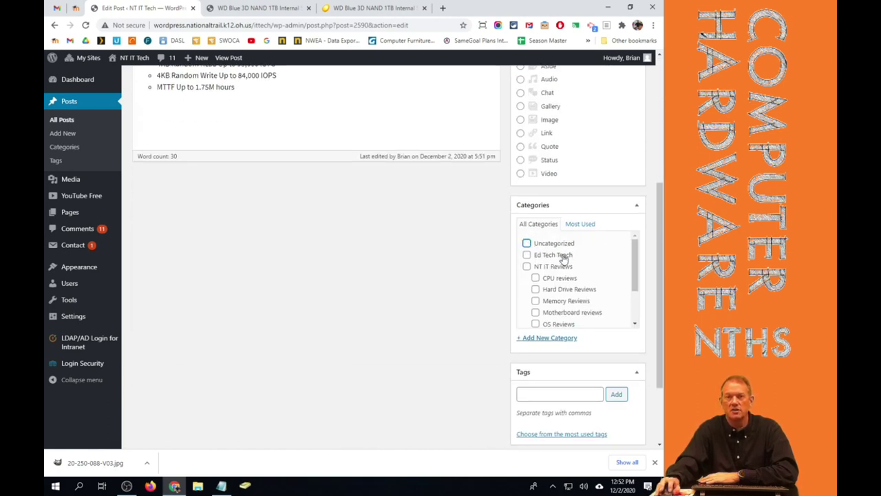
click(535, 290)
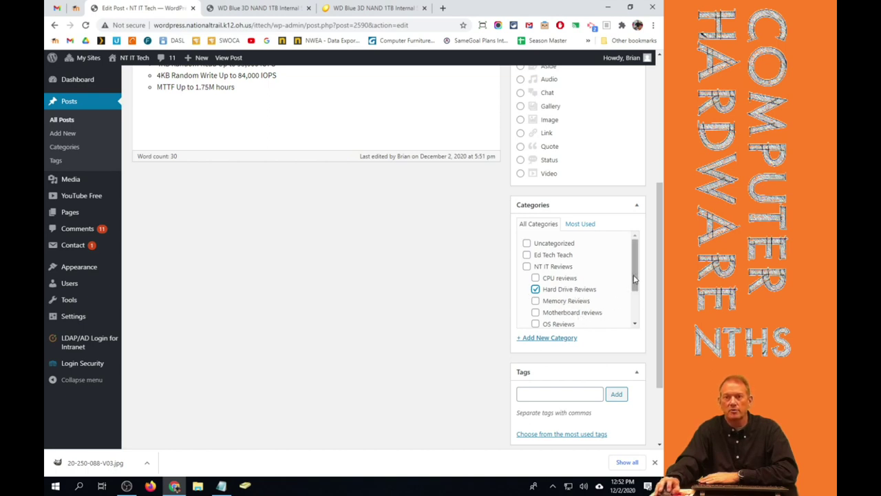
drag(633, 290, 635, 313)
scroll(634, 304, up, 2)
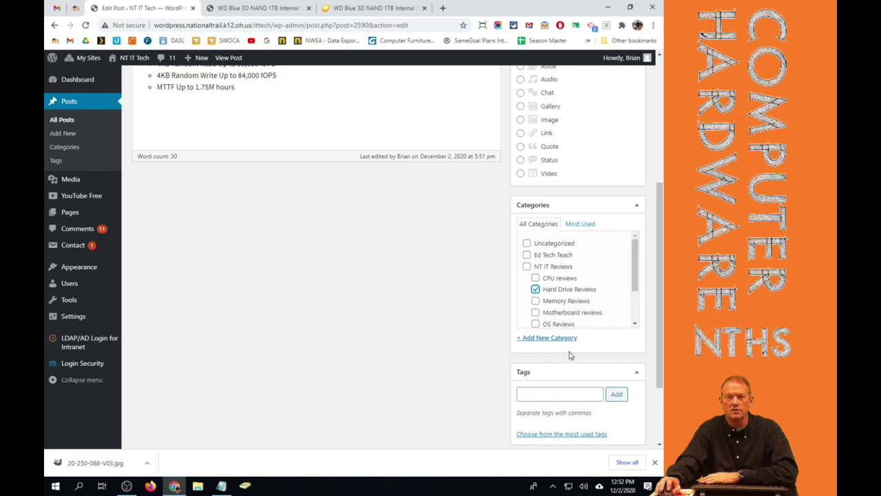
scroll(570, 355, up, 4)
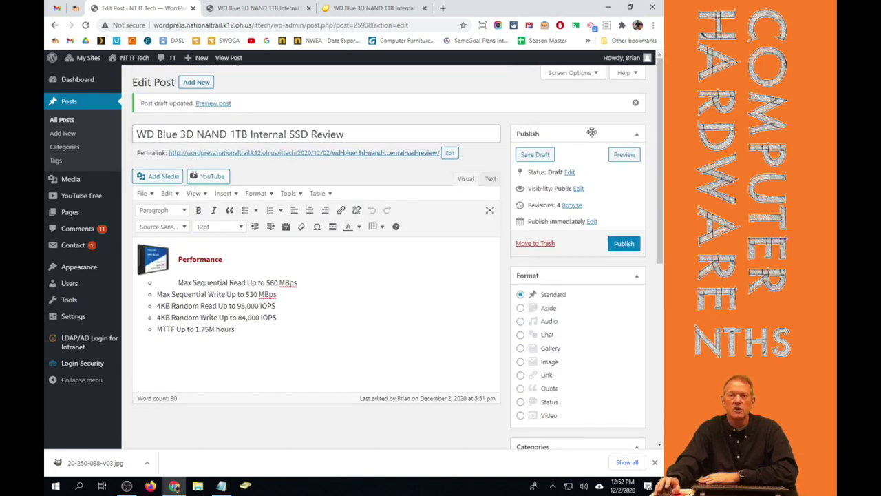
Save the draft, preview it, and follow the Hard Drive Reviews category link.
click(533, 155)
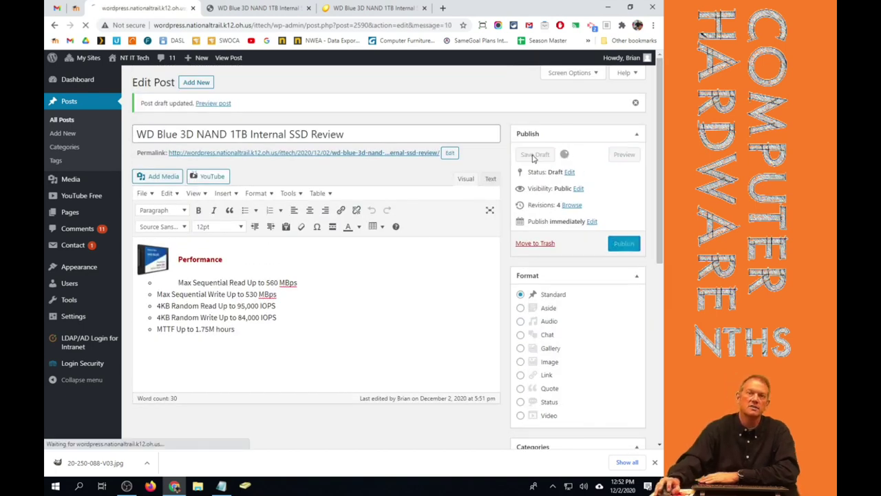
click(633, 157)
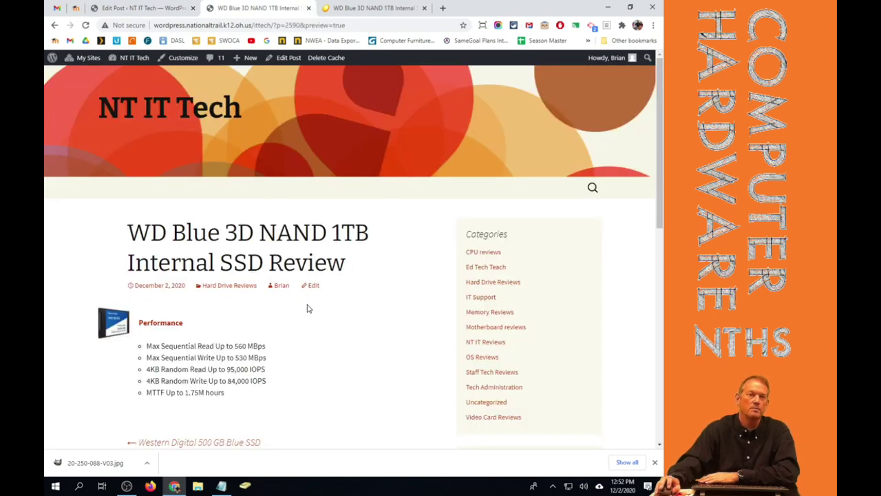
click(211, 290)
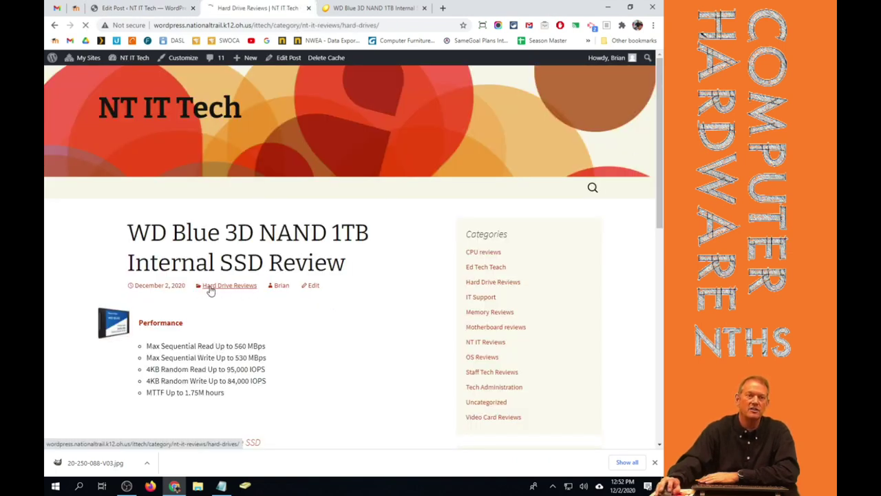
Browse and reload the Hard Drive Reviews archive, led by the Western Digital 500 GB Blue SSD post.
scroll(240, 257, down, 1)
scroll(240, 257, down, 20)
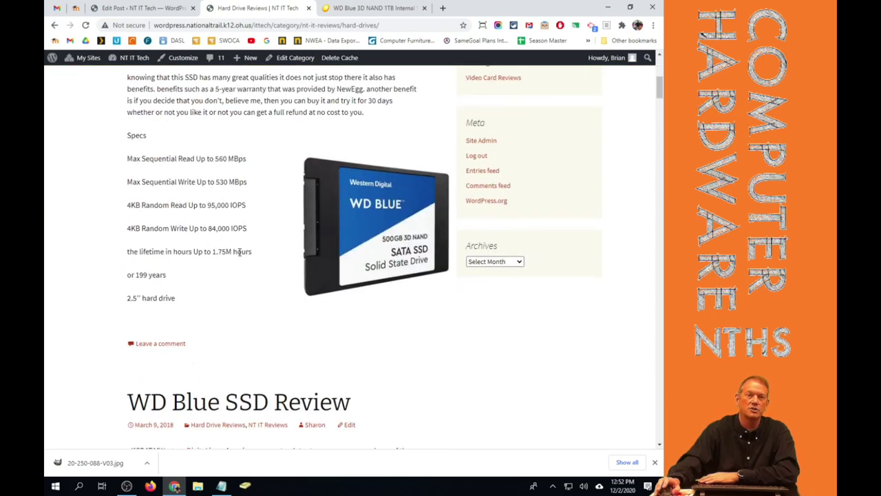
scroll(234, 258, down, 20)
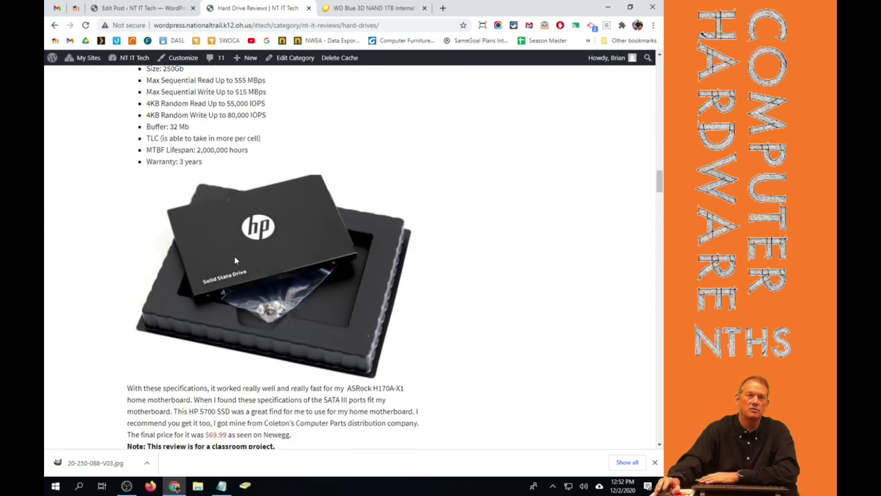
scroll(235, 261, down, 3)
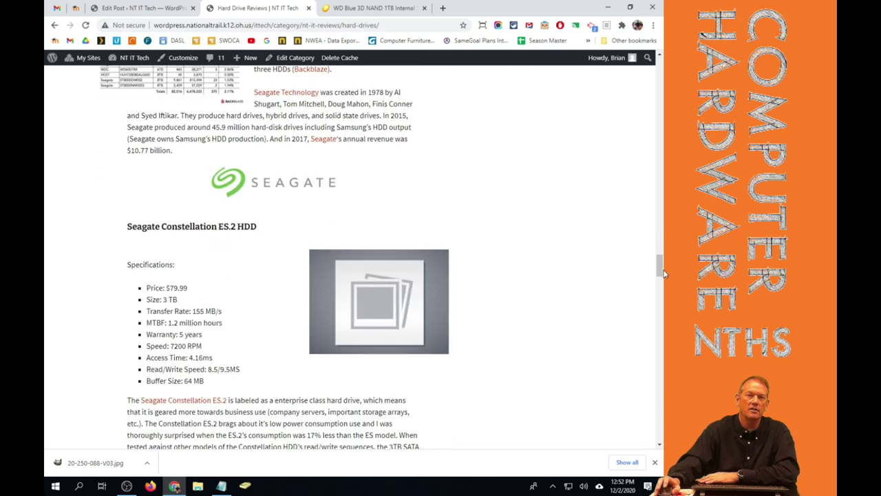
drag(657, 260, 663, 27)
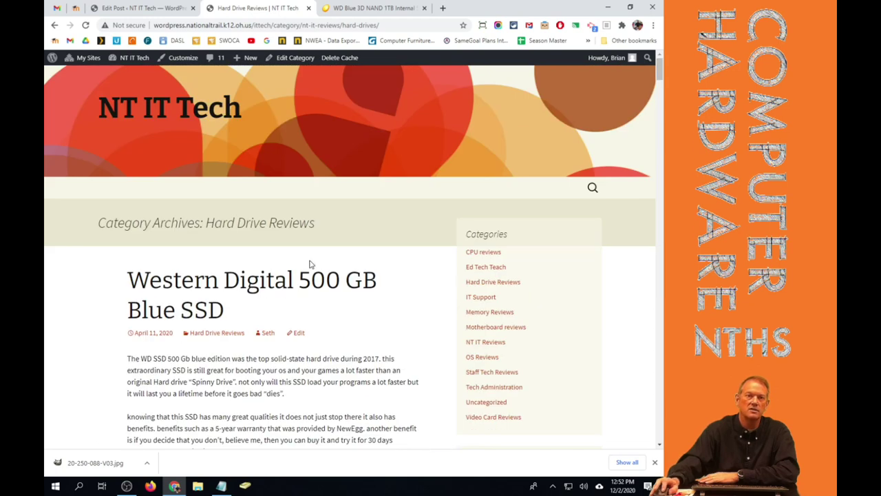
scroll(308, 288, down, 3)
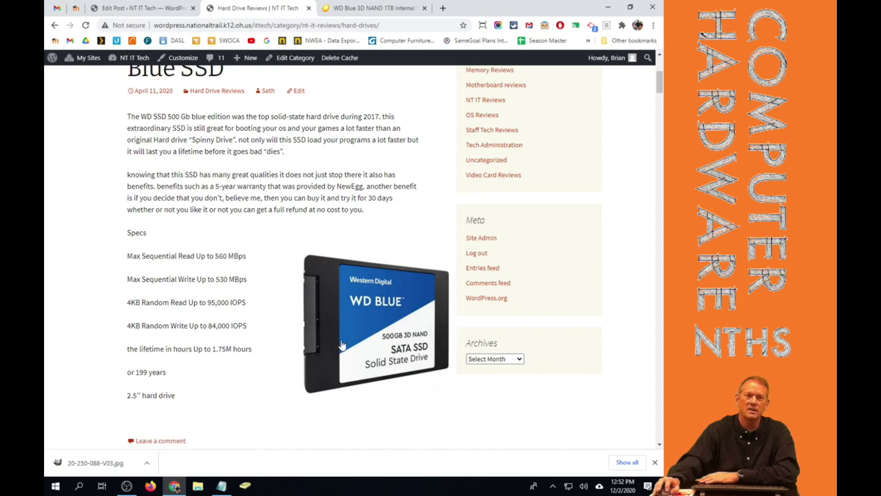
scroll(341, 345, down, 3)
scroll(341, 344, up, 5)
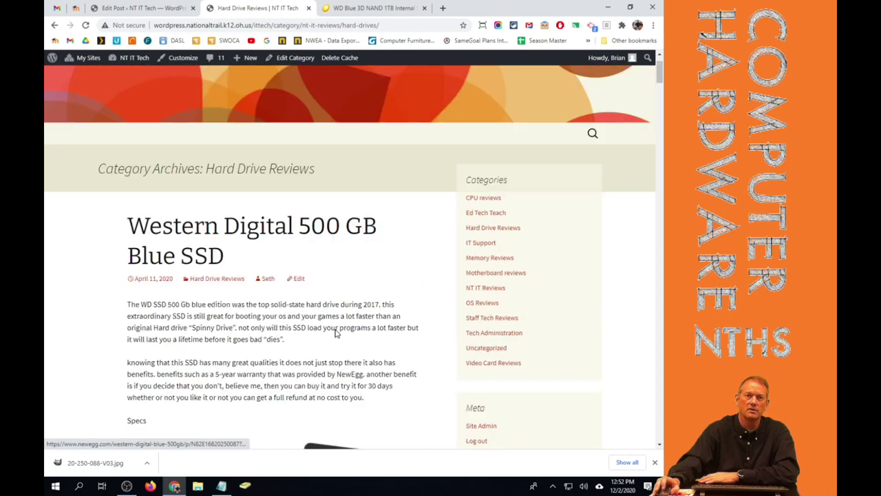
scroll(335, 333, up, 1)
click(215, 333)
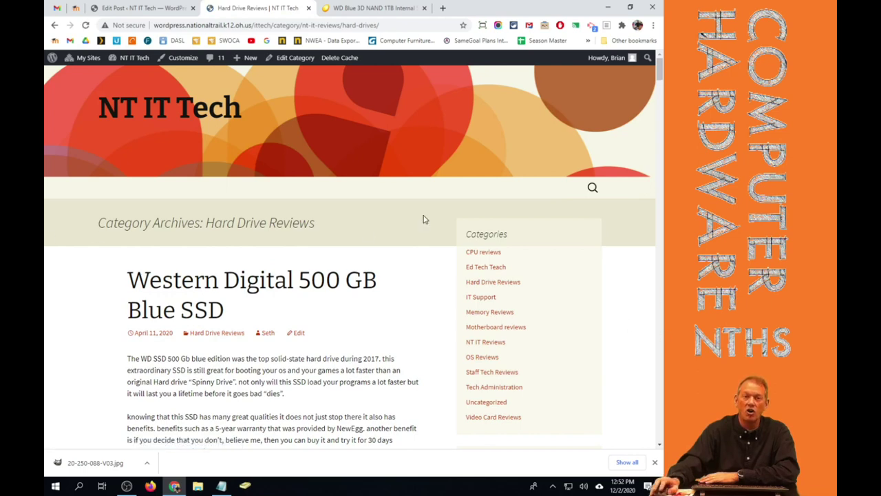
scroll(424, 219, down, 15)
drag(659, 131, 660, 67)
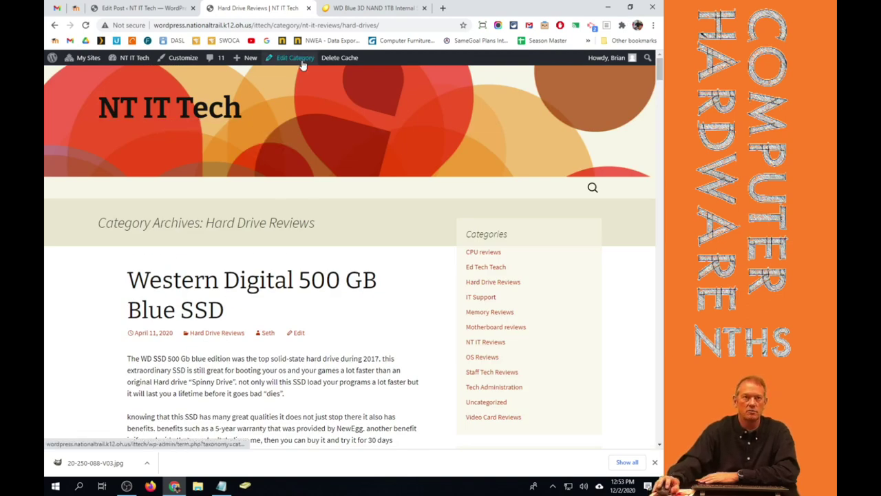
Check on the Edit Post screen that the Categories box shows Hard Drive Reviews ticked.
click(142, 9)
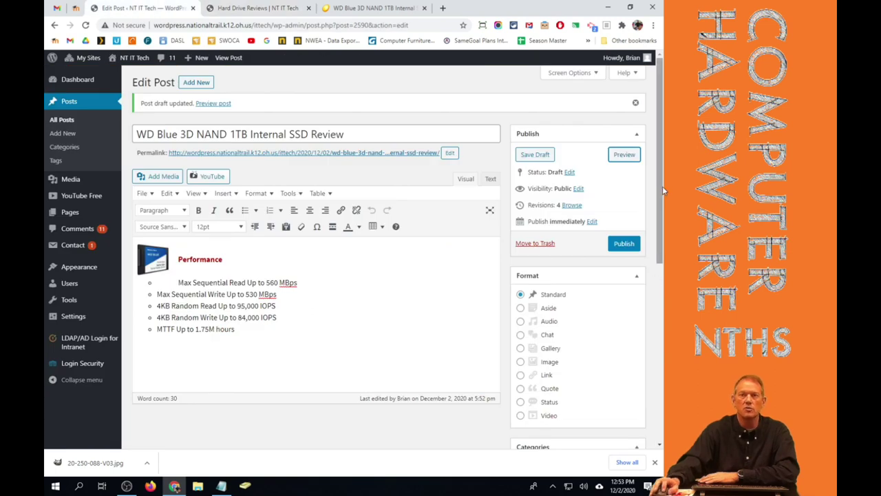
drag(662, 186, 661, 362)
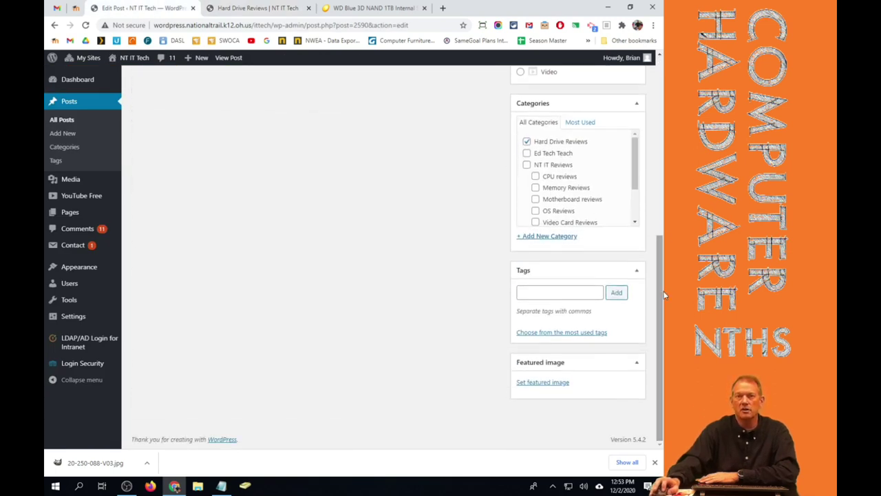
drag(662, 285, 661, 107)
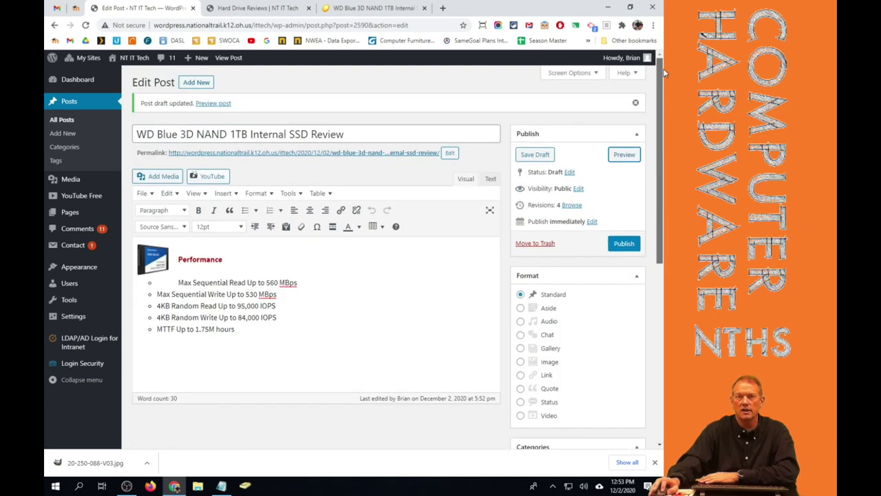